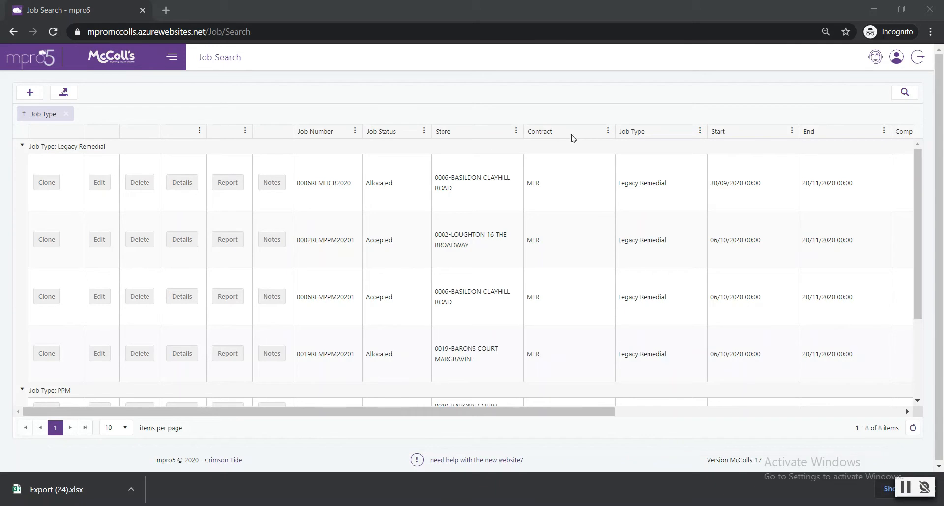
- Open the Reactive job for store 0006-BASILDON CLAYHILL ROAD for editing
{"action": "left_click", "coordinate": [893, 95]}
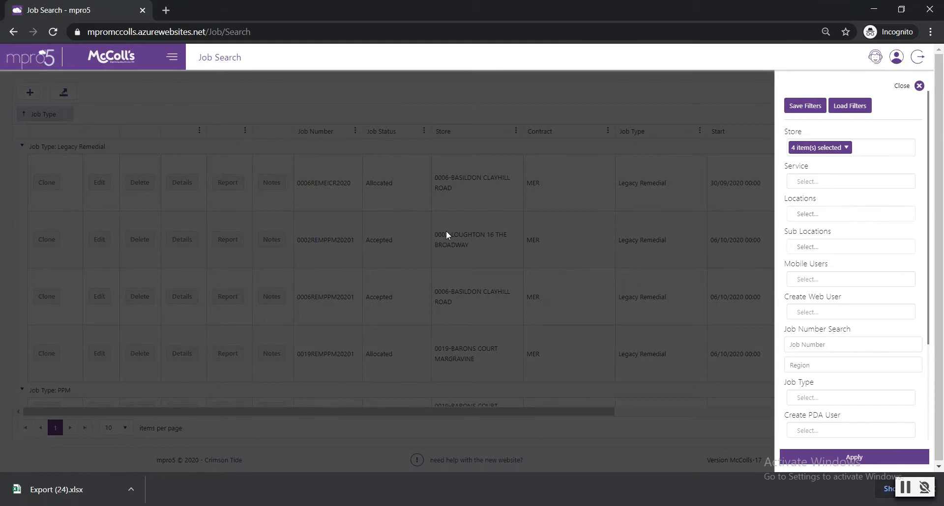
{"action": "left_click", "coordinate": [417, 118]}
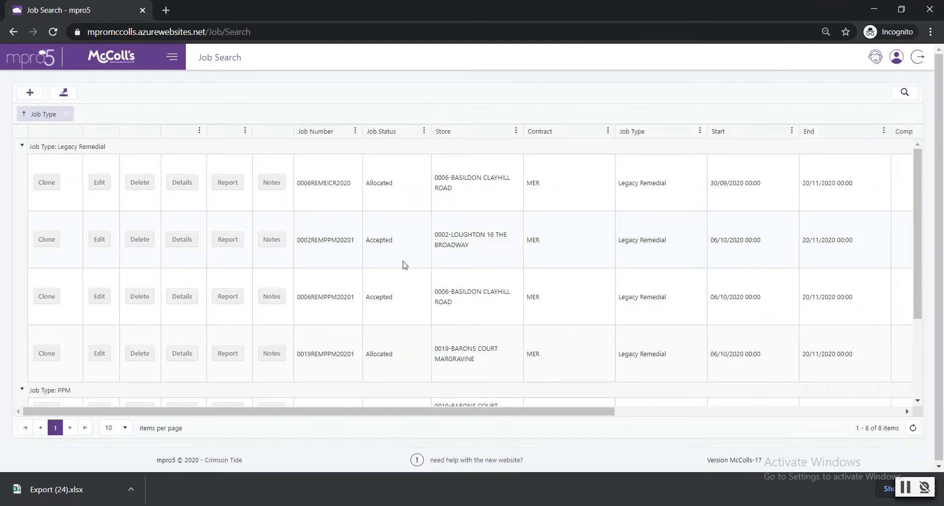
{"action": "scroll", "coordinate": [422, 289], "scroll_direction": "down", "scroll_amount": 3}
{"action": "scroll", "coordinate": [332, 288], "scroll_direction": "down", "scroll_amount": 1}
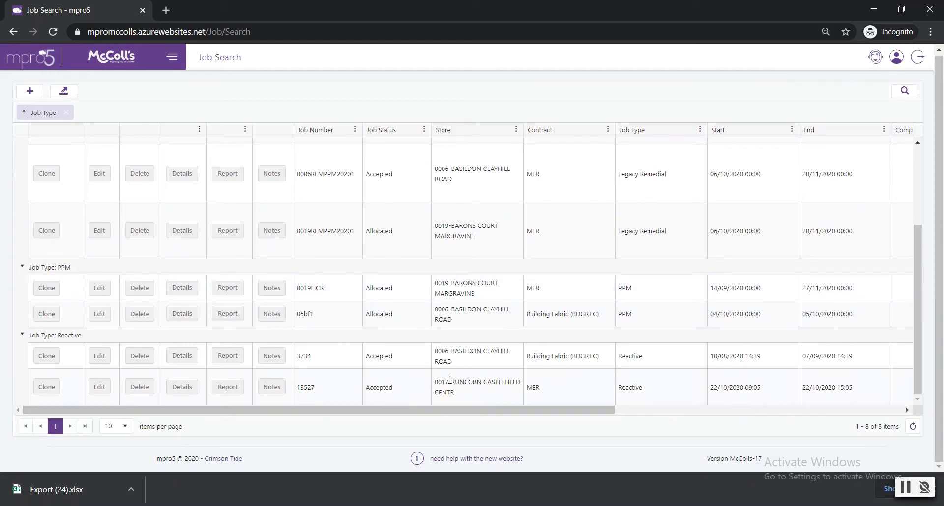
{"action": "left_click_drag", "start_coordinate": [301, 357], "coordinate": [542, 357]}
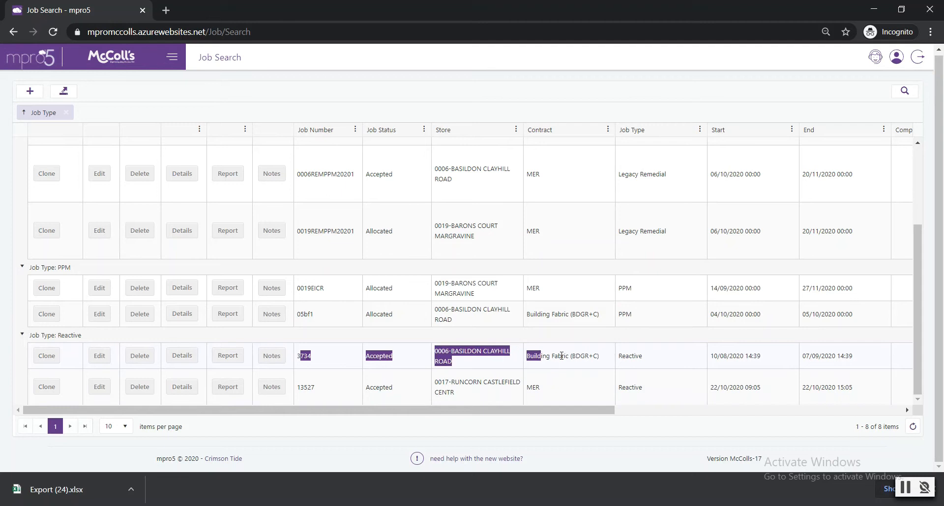
{"action": "left_click", "coordinate": [561, 357]}
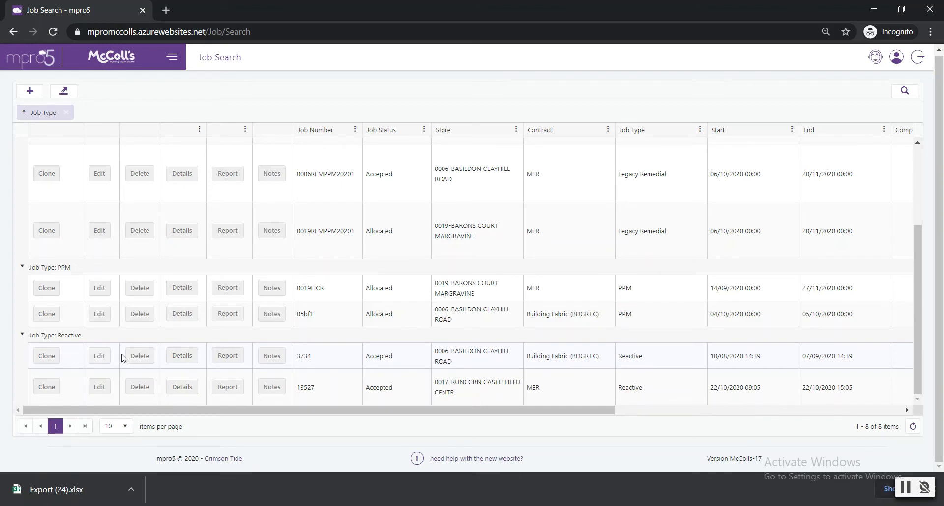
{"action": "left_click", "coordinate": [100, 356]}
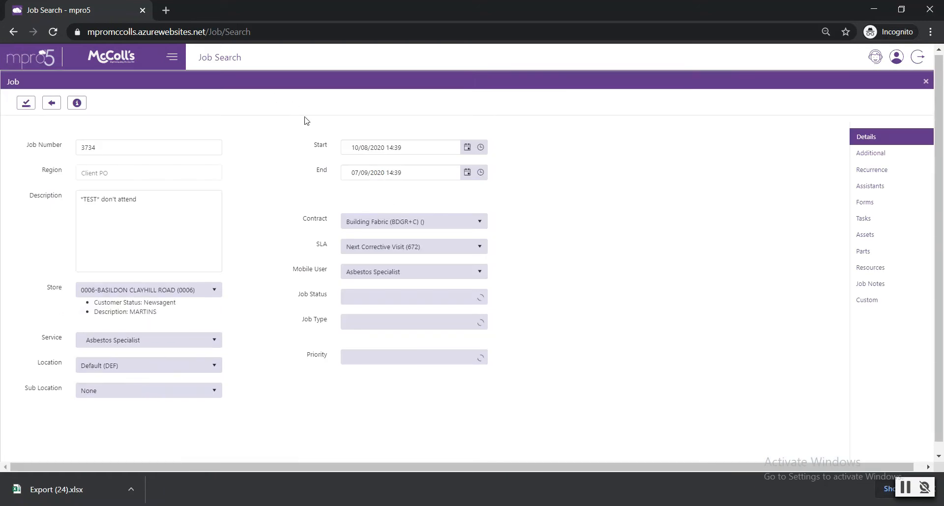
- Review the job's number, region, description, store and service fields
{"action": "double_click", "coordinate": [79, 147]}
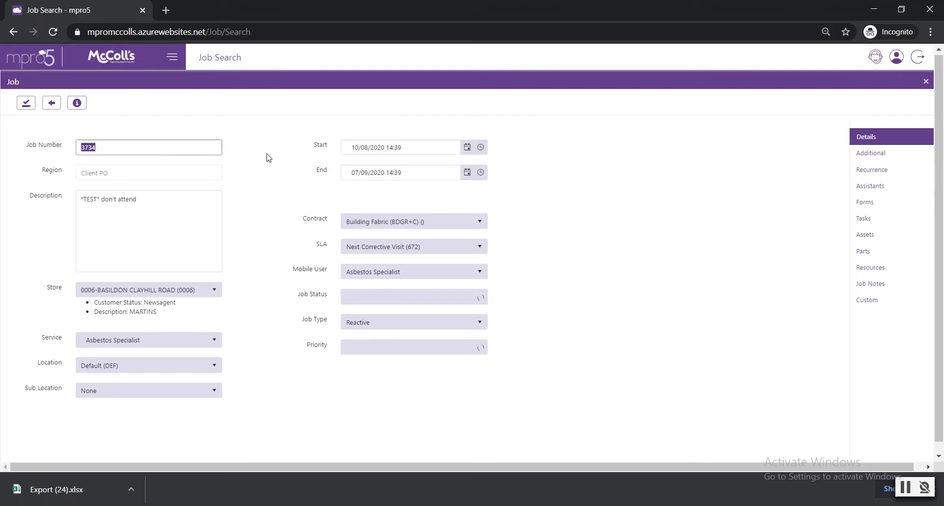
{"action": "left_click", "coordinate": [35, 149]}
{"action": "double_click", "coordinate": [51, 169]}
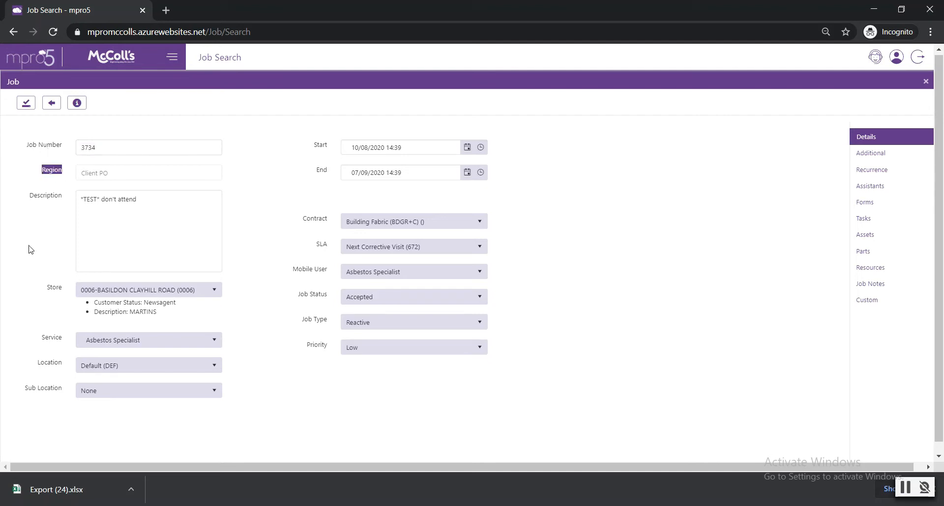
{"action": "double_click", "coordinate": [37, 196]}
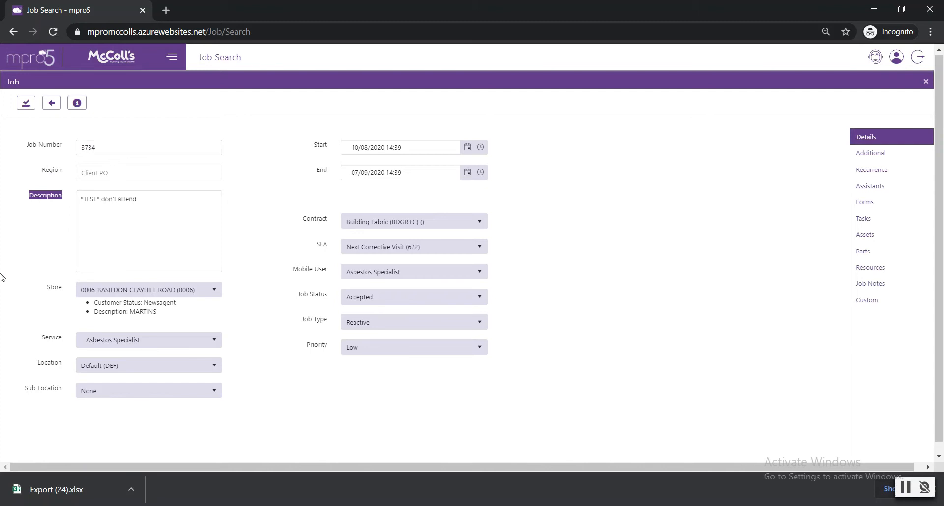
{"action": "left_click_drag", "start_coordinate": [37, 289], "coordinate": [58, 294]}
{"action": "left_click", "coordinate": [28, 336]}
{"action": "double_click", "coordinate": [53, 339]}
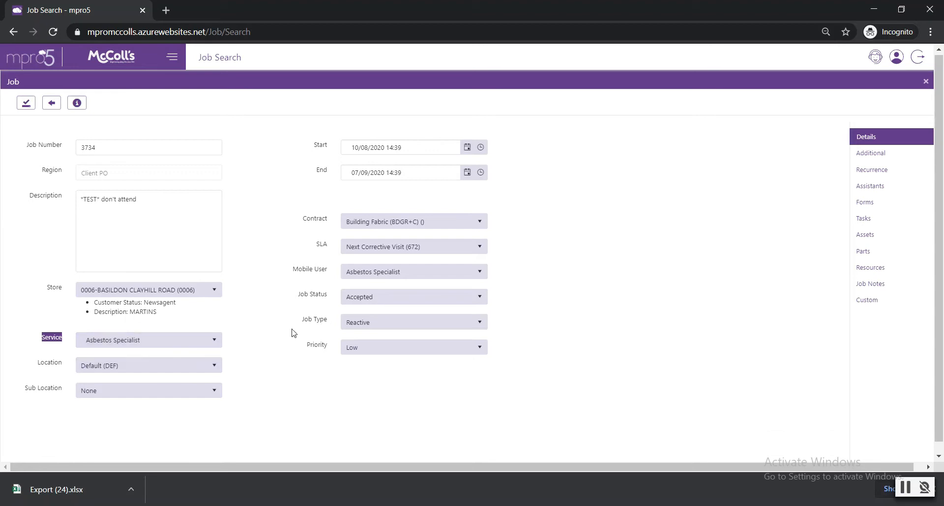
- Review the job's start date, contract, SLA and mobile user fields, including the list of available mobile users
{"action": "mouse_move", "coordinate": [310, 143]}
{"action": "left_mouse_down"}
{"action": "mouse_move", "coordinate": [518, 175]}
{"action": "mouse_move", "coordinate": [385, 170]}
{"action": "mouse_move", "coordinate": [299, 141]}
{"action": "left_mouse_up"}
{"action": "left_click", "coordinate": [518, 175]}
{"action": "left_click", "coordinate": [315, 144]}
{"action": "left_click_drag", "start_coordinate": [302, 221], "coordinate": [331, 248]}
{"action": "left_click", "coordinate": [331, 248]}
{"action": "left_click_drag", "start_coordinate": [290, 272], "coordinate": [331, 272]}
{"action": "left_click", "coordinate": [333, 274]}
{"action": "left_click_drag", "start_coordinate": [293, 272], "coordinate": [327, 274]}
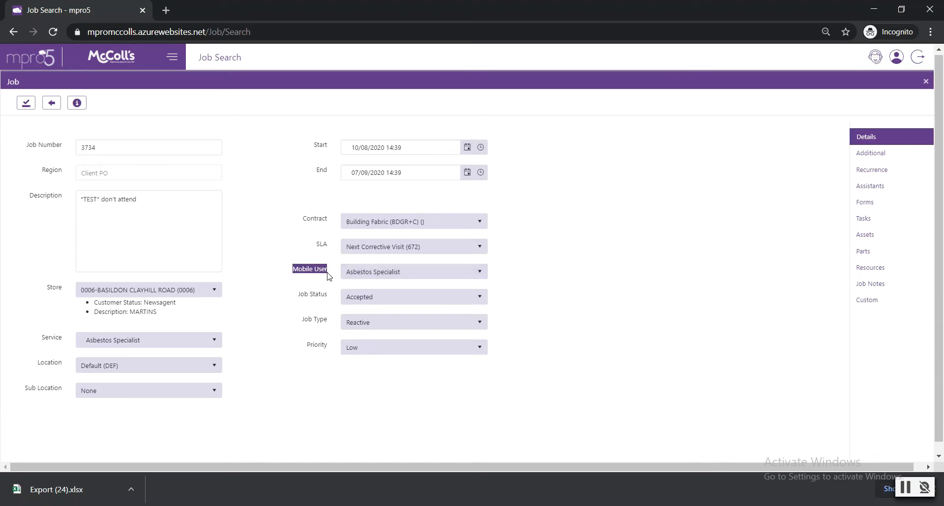
{"action": "left_click", "coordinate": [419, 271]}
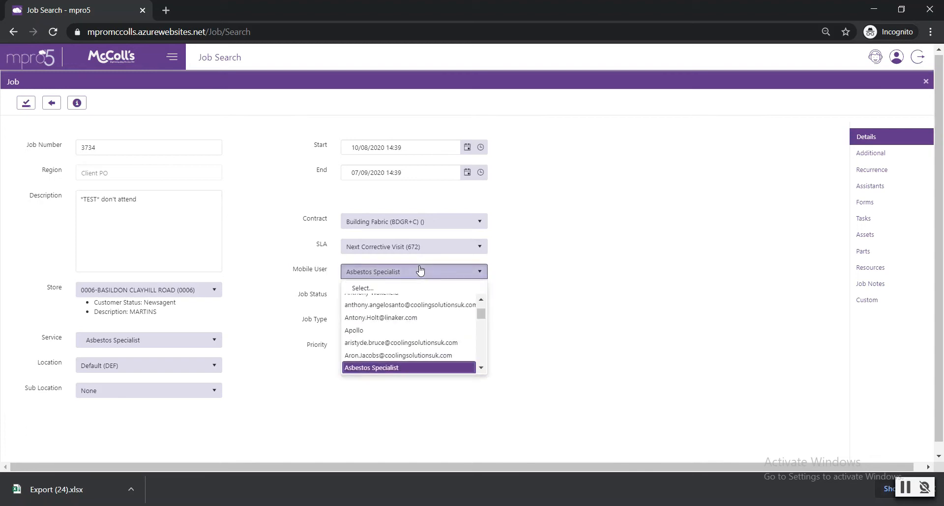
{"action": "left_click", "coordinate": [607, 269]}
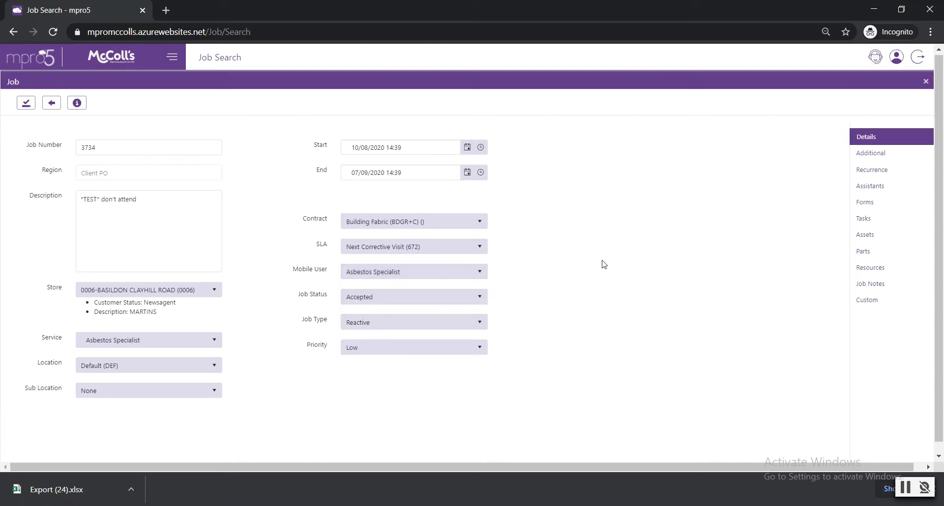
- Try the job statuses Onsite and Paused - Awaiting parts on the job
{"action": "left_click_drag", "start_coordinate": [298, 294], "coordinate": [329, 300]}
{"action": "left_click", "coordinate": [421, 301]}
{"action": "scroll", "coordinate": [423, 329], "scroll_direction": "down", "scroll_amount": 3}
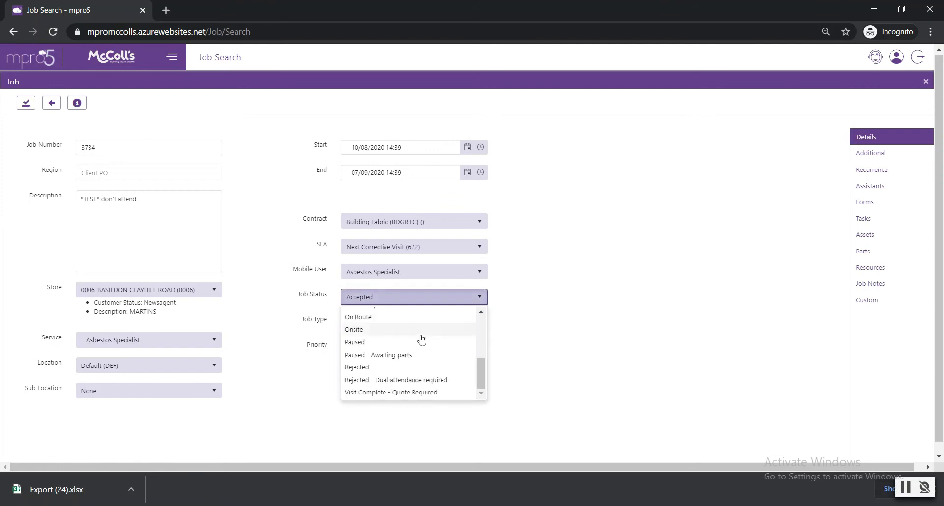
{"action": "left_click", "coordinate": [396, 329]}
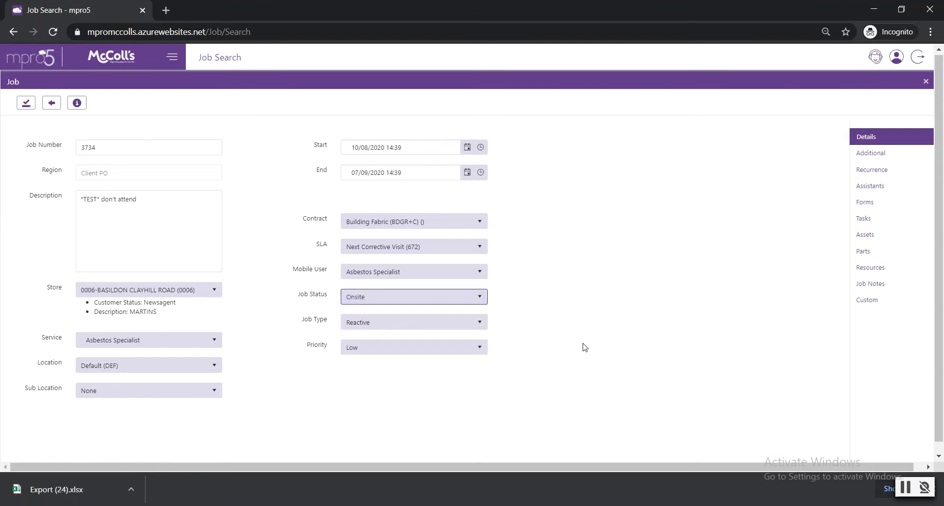
{"action": "left_click", "coordinate": [377, 301]}
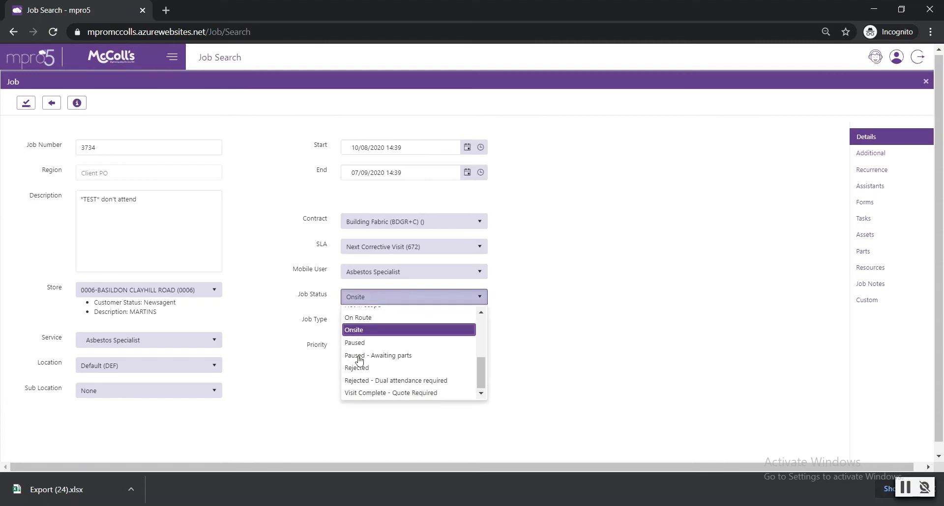
{"action": "left_click", "coordinate": [396, 356]}
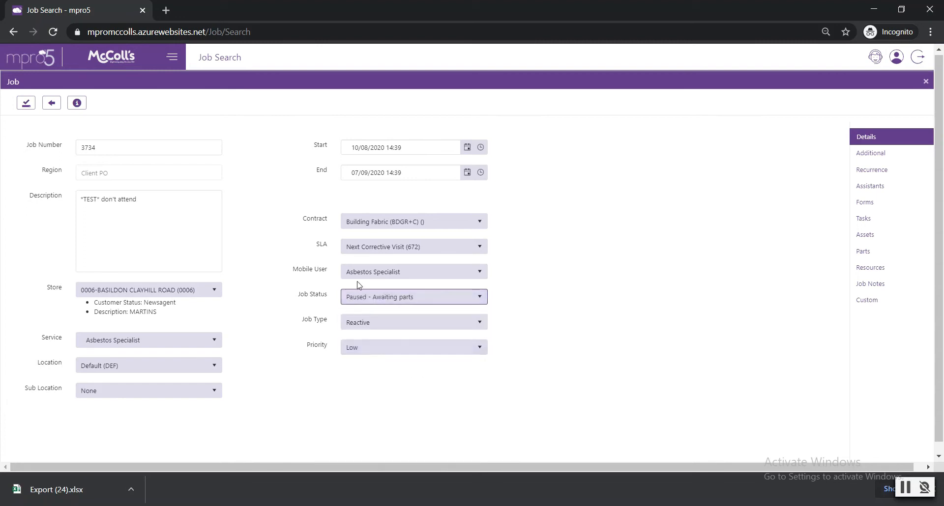
- Set the job status to Allocated
{"action": "left_click", "coordinate": [366, 302]}
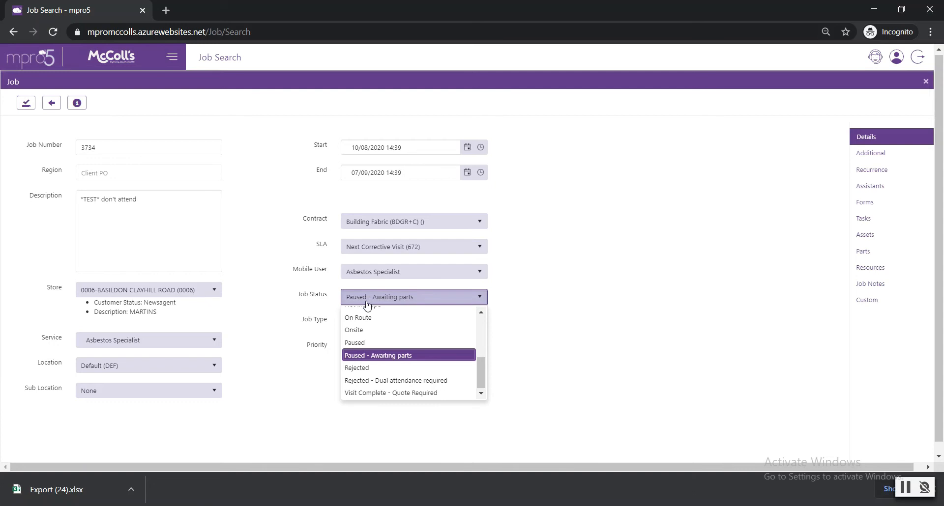
{"action": "scroll", "coordinate": [437, 334], "scroll_direction": "up", "scroll_amount": 5}
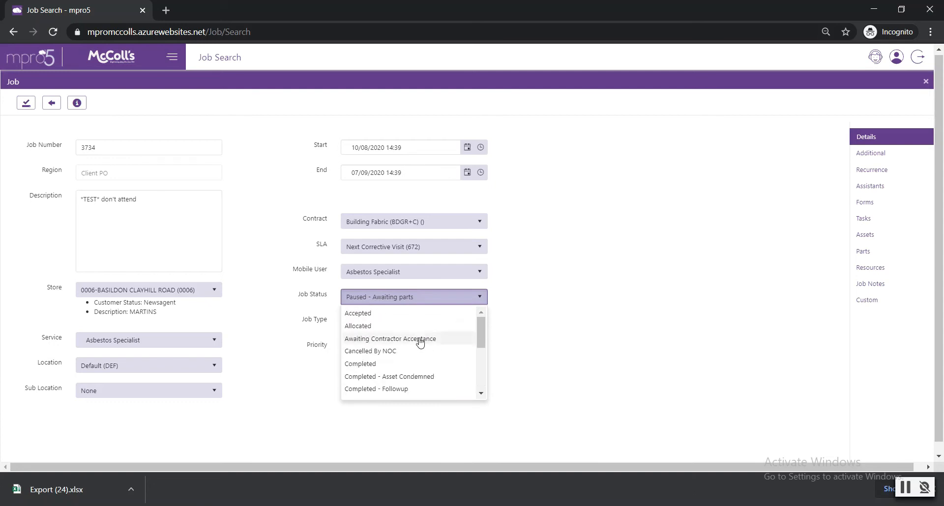
{"action": "left_click", "coordinate": [391, 326]}
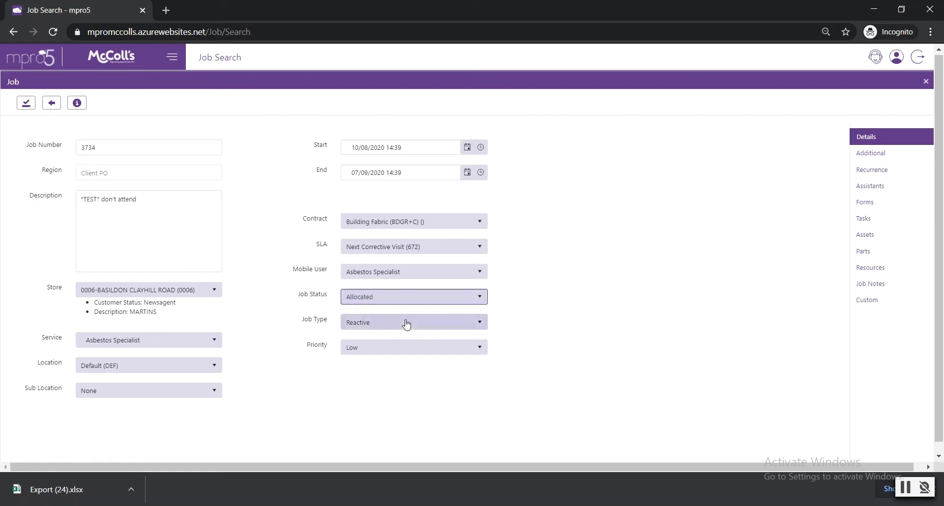
- Review the job's type, priority, start and end dates, and status fields
{"action": "left_click_drag", "start_coordinate": [297, 321], "coordinate": [318, 346]}
{"action": "left_click", "coordinate": [332, 355]}
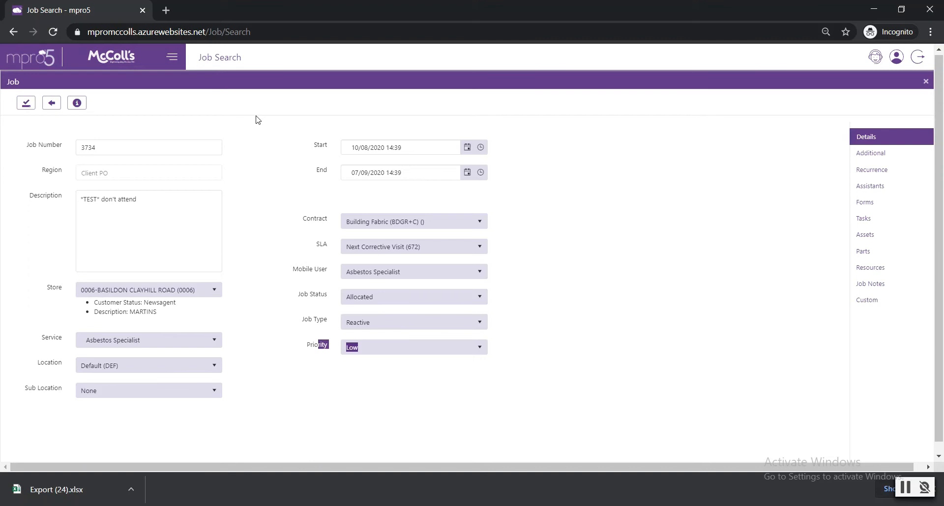
{"action": "left_click", "coordinate": [313, 144]}
{"action": "left_click_drag", "start_coordinate": [310, 177], "coordinate": [338, 182]}
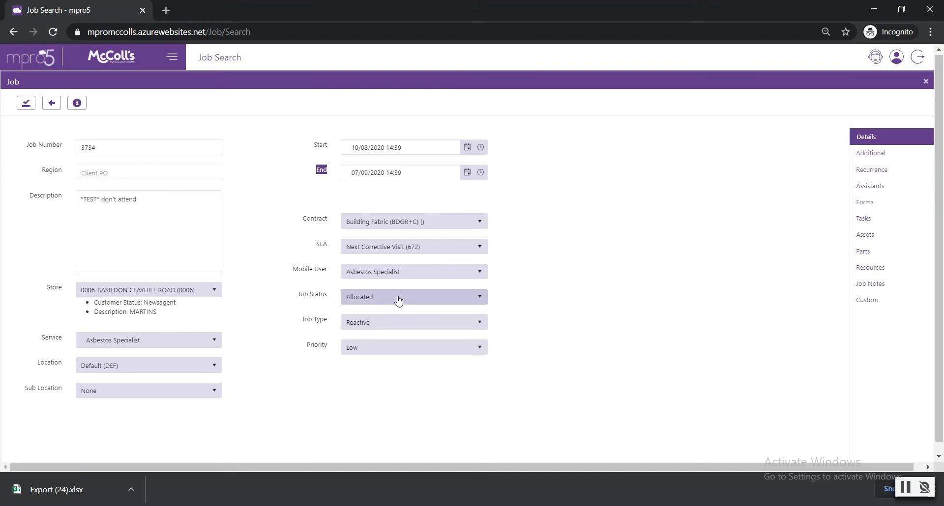
{"action": "left_click", "coordinate": [601, 256]}
{"action": "left_click_drag", "start_coordinate": [308, 294], "coordinate": [324, 297]}
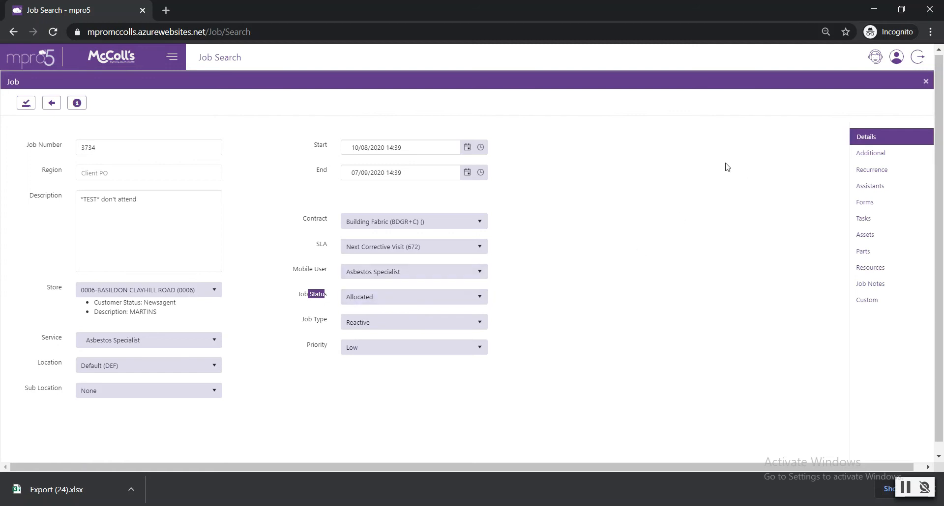
- Start a new job note with the description "Awaiting part"
{"action": "left_click", "coordinate": [883, 285]}
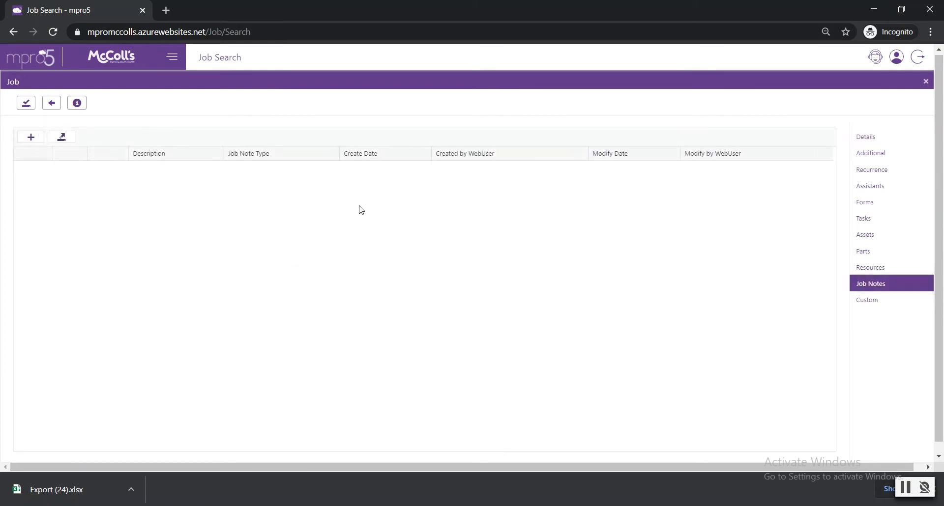
{"action": "left_click", "coordinate": [31, 137]}
{"action": "left_click", "coordinate": [274, 197]}
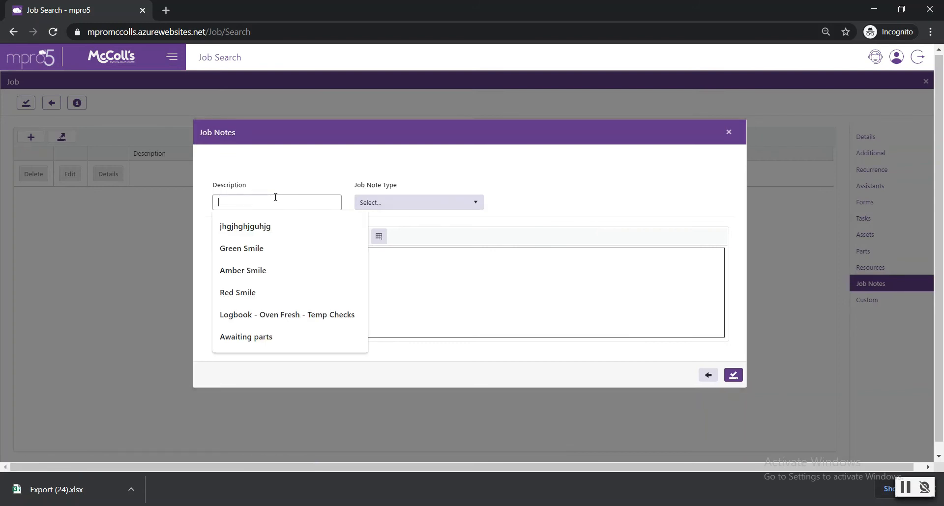
{"action": "type", "text": "New Part"}
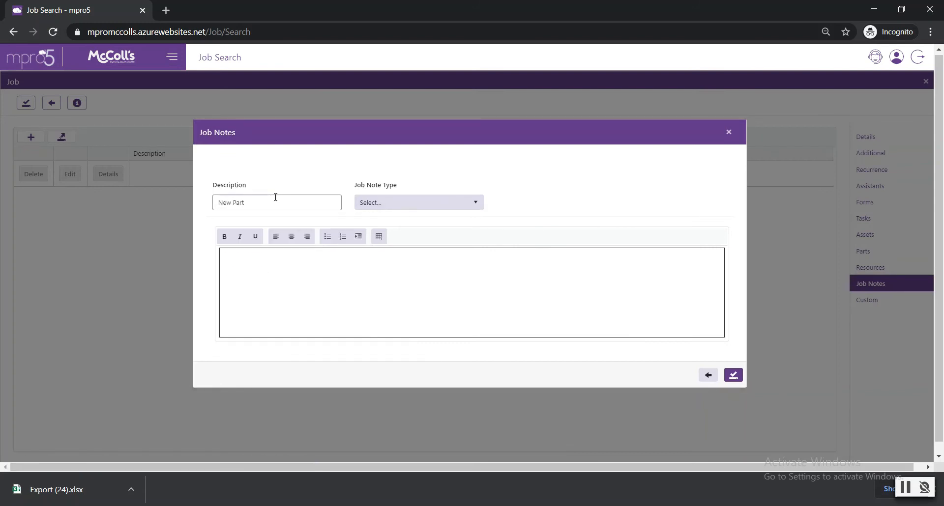
{"action": "key", "text": "ctrl+a"}
{"action": "key", "text": "BackSpace"}
{"action": "type", "text": "A"}
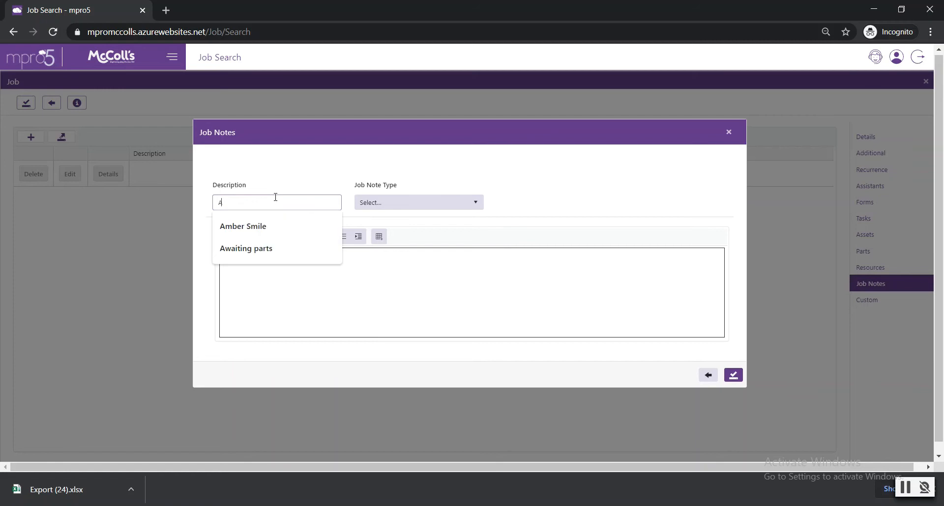
{"action": "type", "text": "waiting part"}
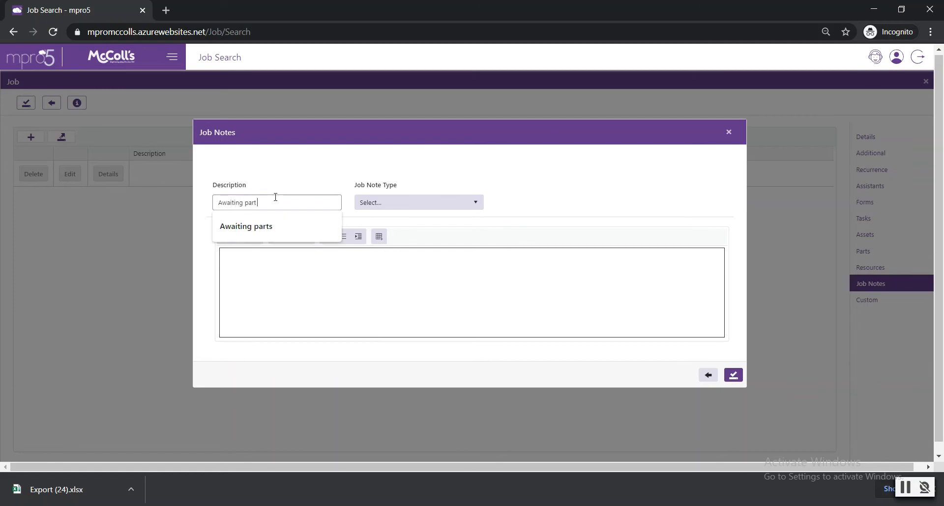
- Set the job note type to Job Update and close the note without saving it
{"action": "left_click", "coordinate": [415, 204]}
{"action": "left_click", "coordinate": [301, 204]}
{"action": "left_click", "coordinate": [376, 211]}
{"action": "left_click", "coordinate": [394, 256]}
{"action": "left_click", "coordinate": [302, 283]}
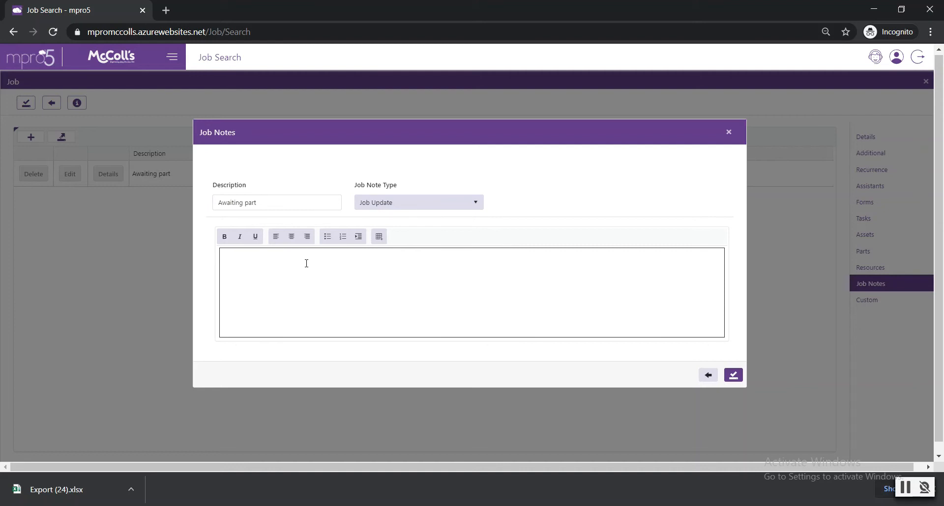
{"action": "left_click", "coordinate": [730, 133]}
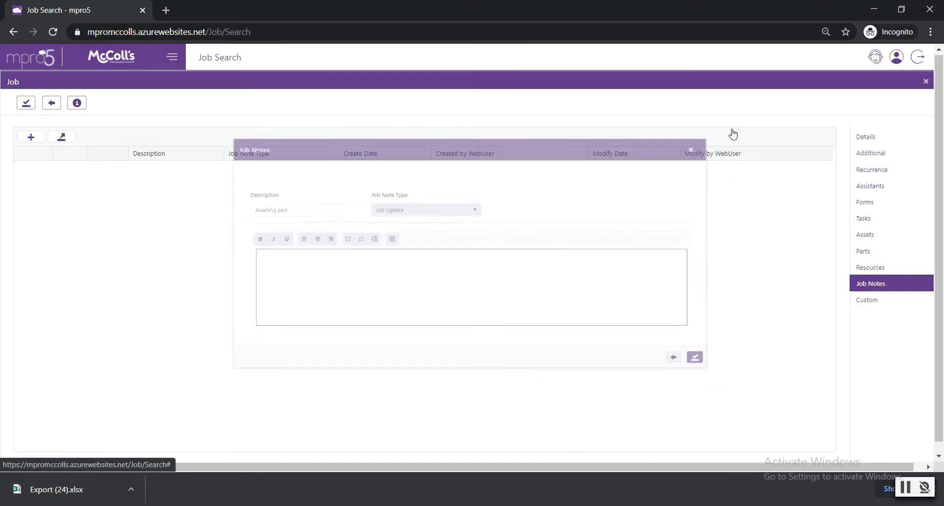
- Check the job's additional notes and category fields, return to its main details, and open its resources
{"action": "left_click", "coordinate": [869, 154]}
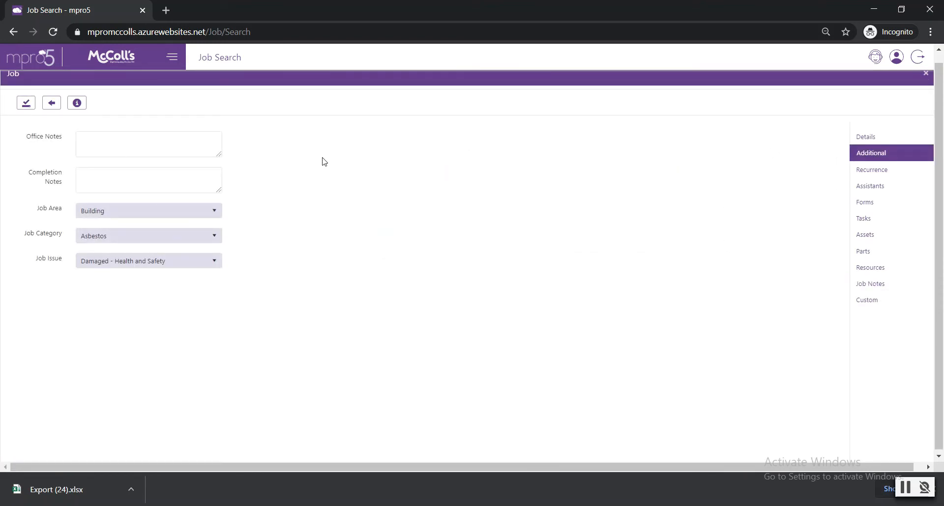
{"action": "left_click", "coordinate": [130, 177]}
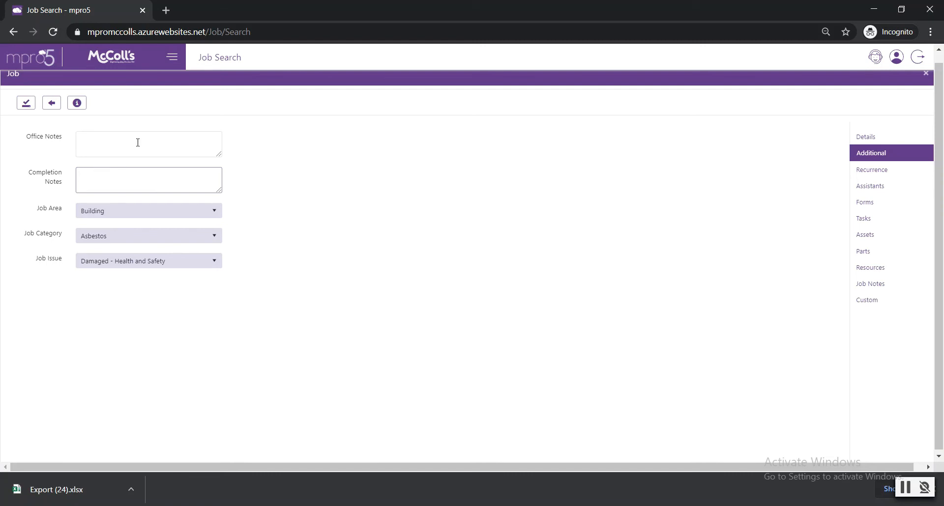
{"action": "left_click", "coordinate": [874, 140]}
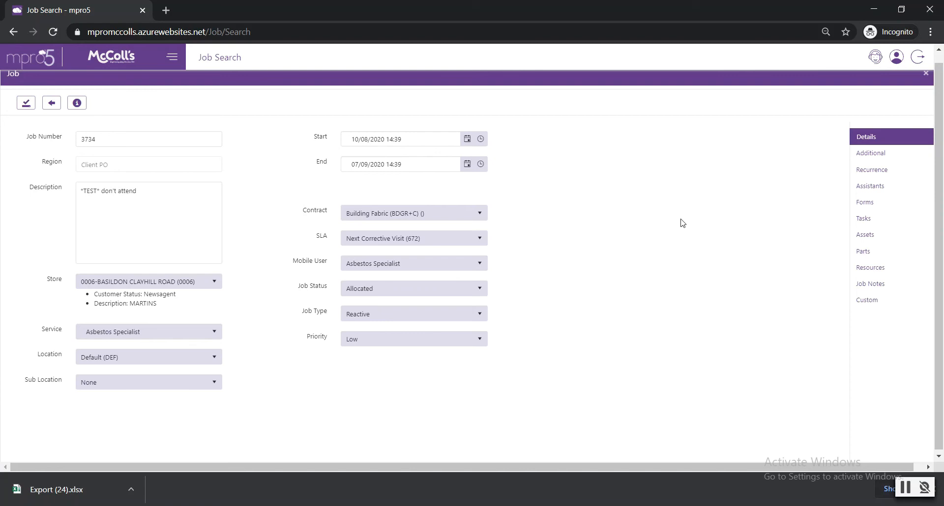
{"action": "left_click", "coordinate": [865, 268]}
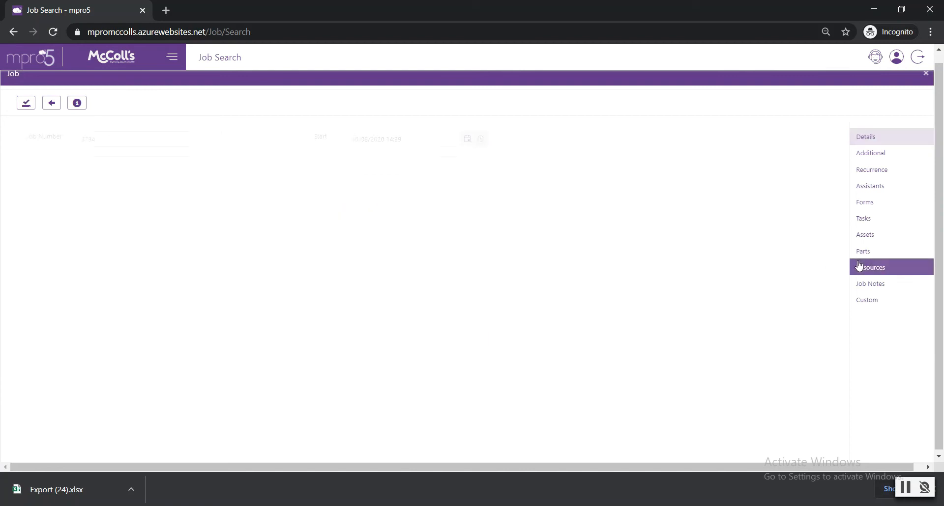
- Start a new resource for the job with the description "Work order"
{"action": "left_click", "coordinate": [31, 128]}
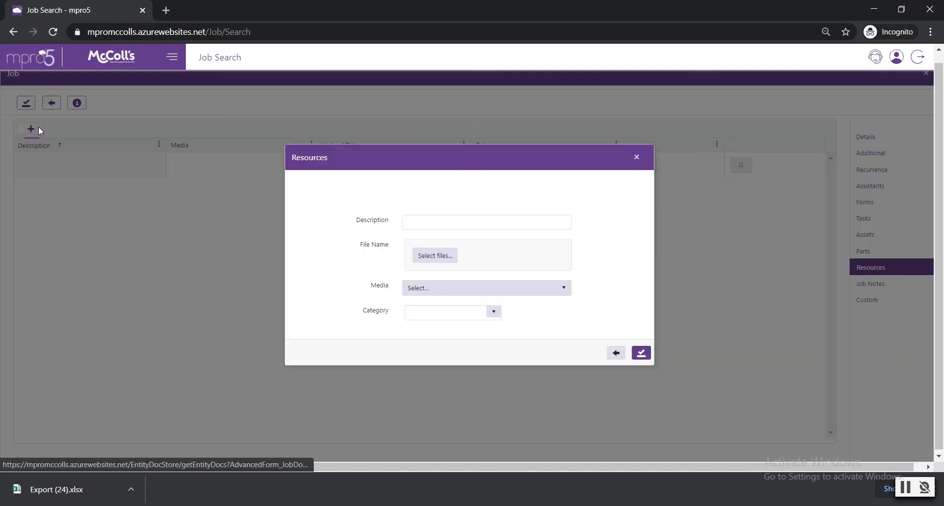
{"action": "left_click", "coordinate": [419, 223]}
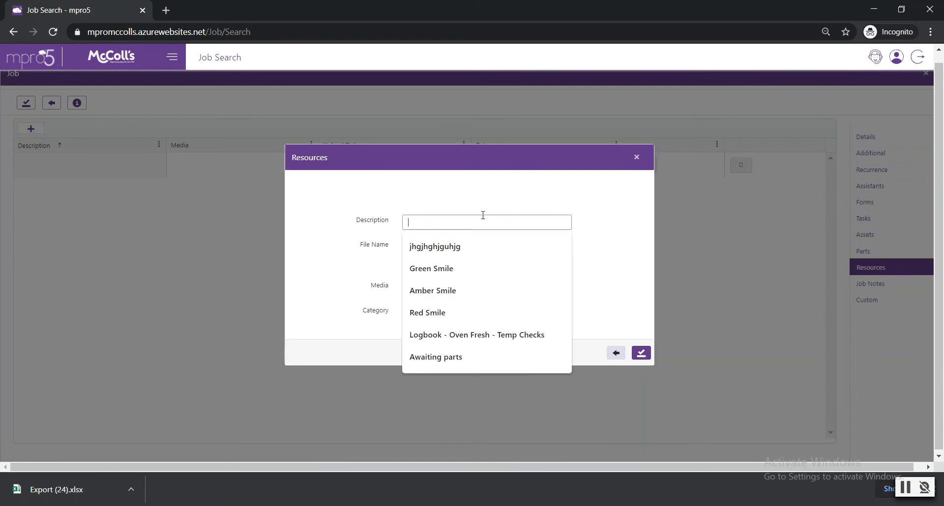
{"action": "type", "text": "Work order"}
{"action": "left_click_drag", "start_coordinate": [356, 242], "coordinate": [393, 242]}
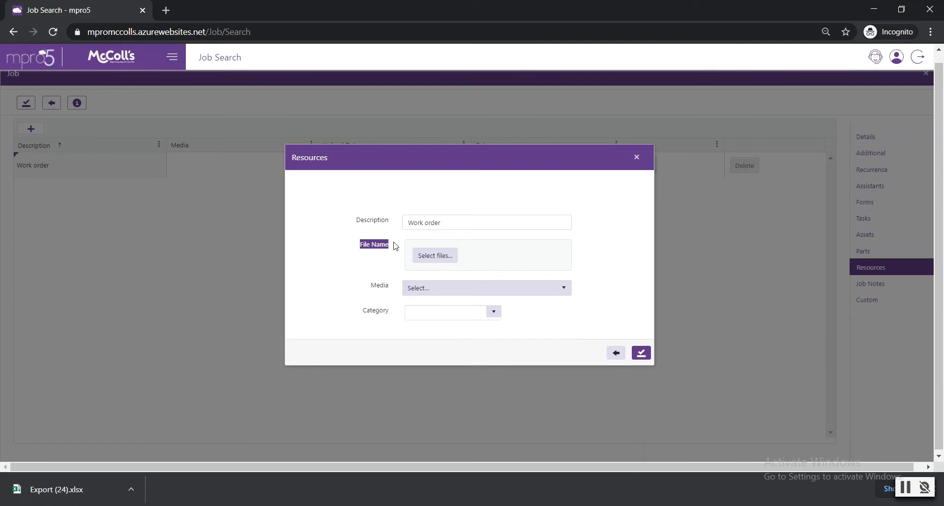
- Try entering "Work order" as the resource's category, then clear it and close the resource without saving
{"action": "left_click", "coordinate": [418, 313]}
{"action": "left_click", "coordinate": [494, 314]}
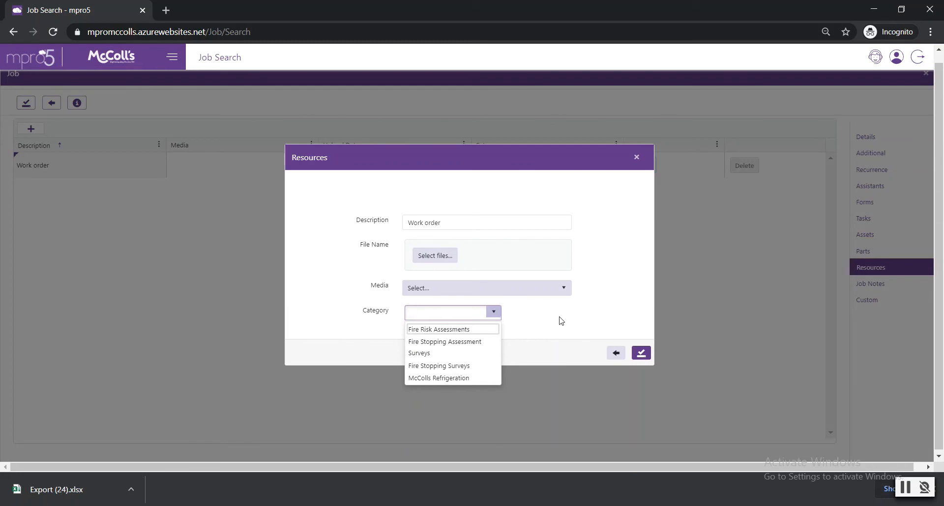
{"action": "type", "text": "we"}
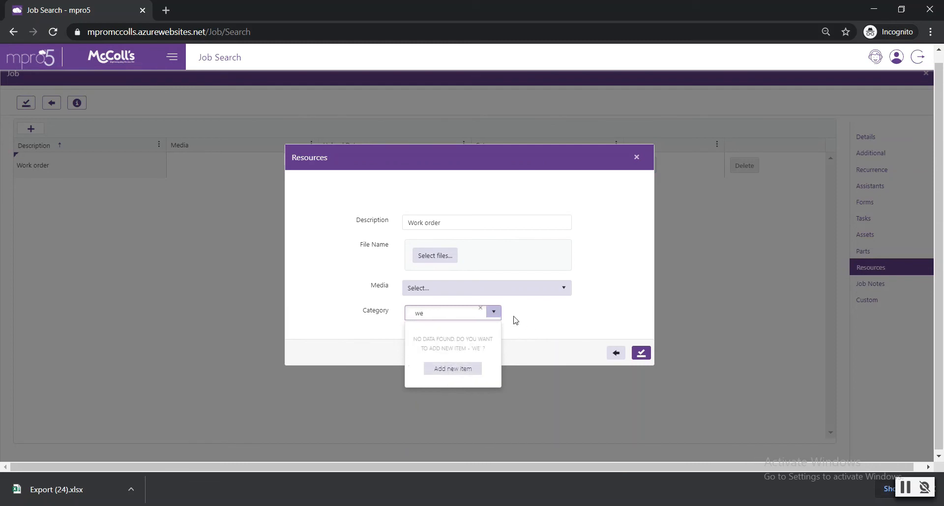
{"action": "key", "text": "BackSpace"}
{"action": "key", "text": "BackSpace"}
{"action": "type", "text": "Work order"}
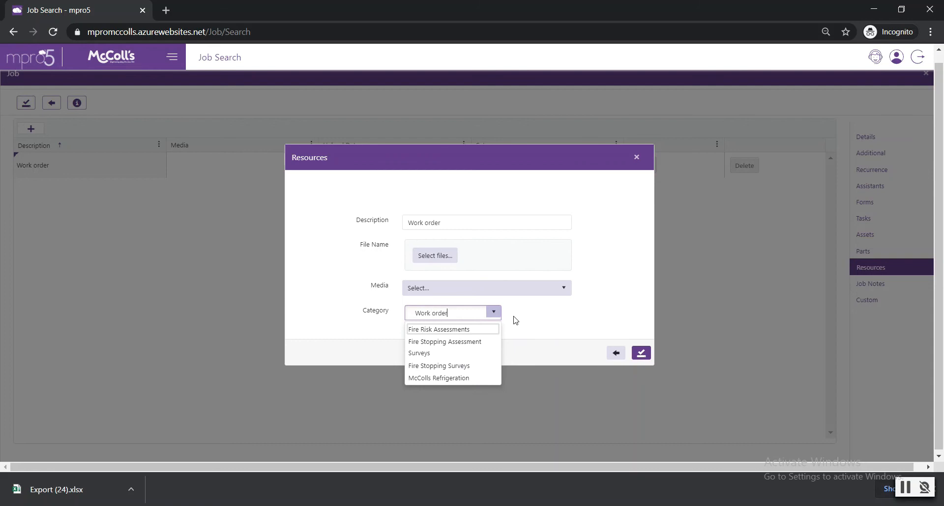
{"action": "key", "text": "BackSpace"}
{"action": "key", "text": "BackSpace"}
{"action": "key", "text": "BackSpace"}
{"action": "key", "text": "BackSpace"}
{"action": "key", "text": "BackSpace"}
{"action": "key", "text": "BackSpace"}
{"action": "key", "text": "BackSpace"}
{"action": "key", "text": "BackSpace"}
{"action": "key", "text": "BackSpace"}
{"action": "key", "text": "BackSpace"}
{"action": "type", "text": "Work"}
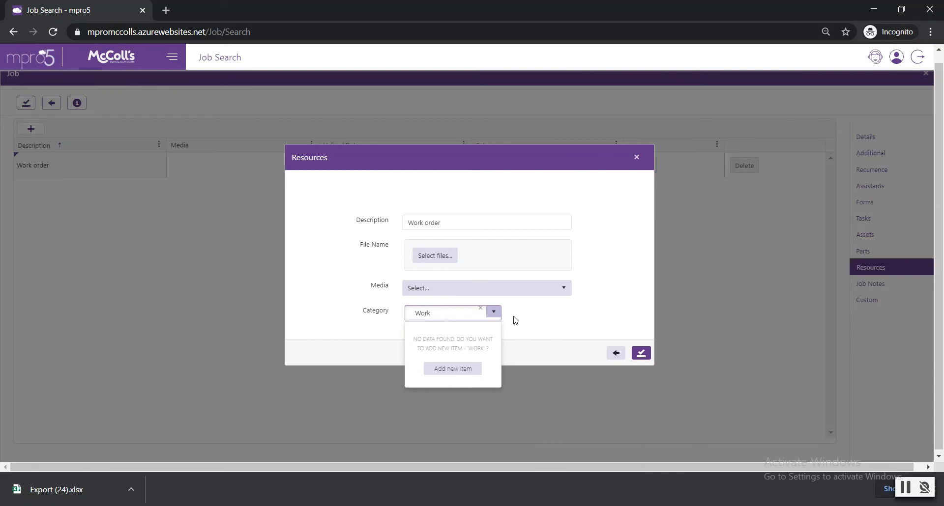
{"action": "key", "text": "BackSpace"}
{"action": "left_click", "coordinate": [514, 321]}
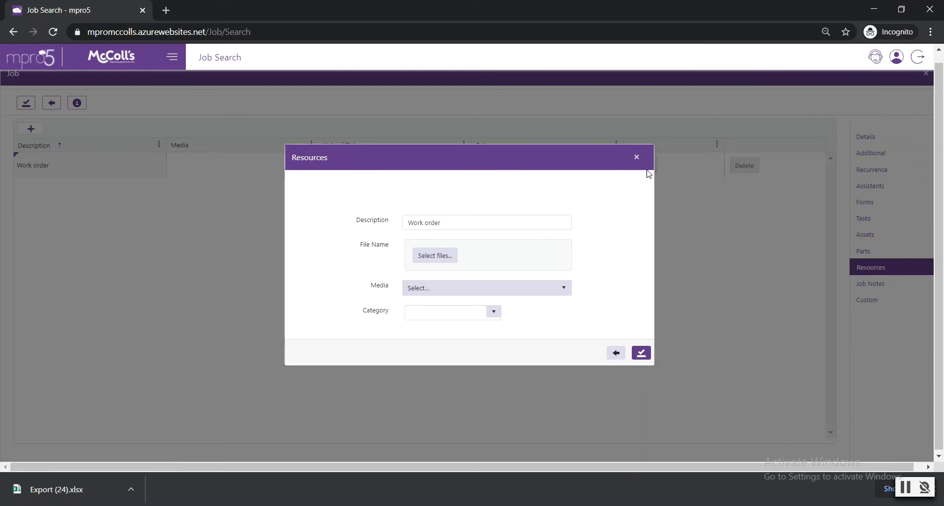
{"action": "left_click", "coordinate": [636, 157]}
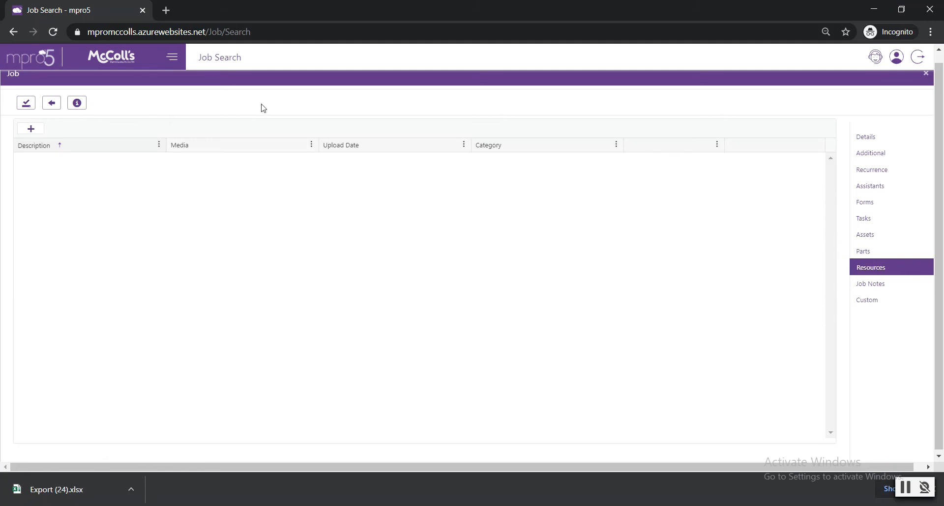
- Leave the job editor without saving and open the details page of the first reactive job
{"action": "left_click", "coordinate": [881, 141]}
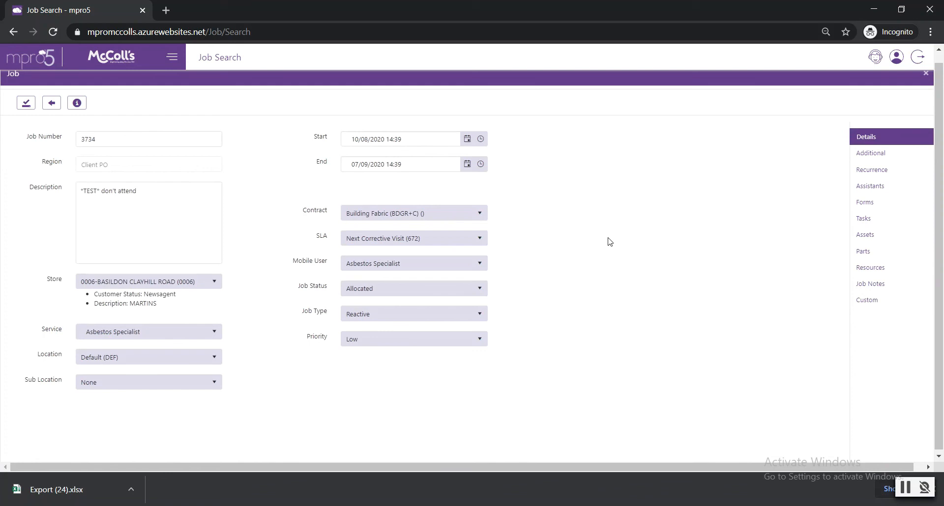
{"action": "left_click", "coordinate": [51, 103]}
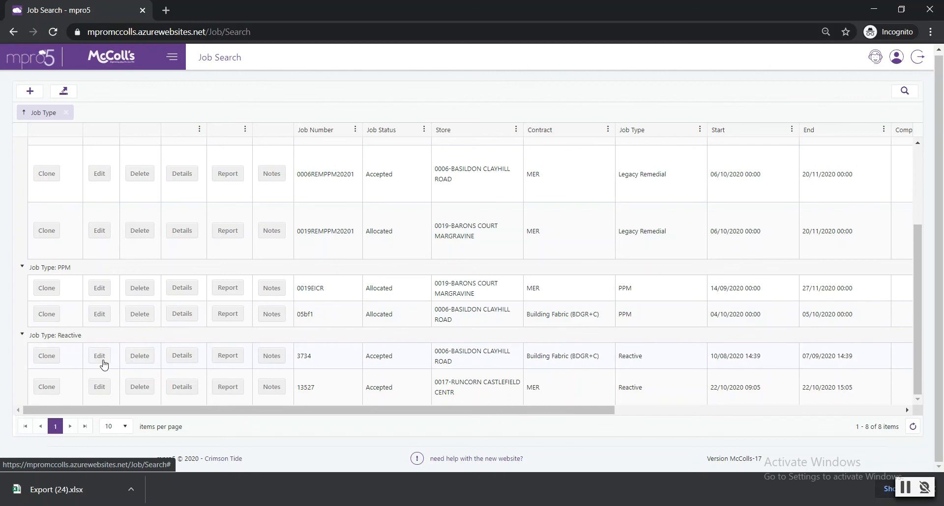
{"action": "left_click", "coordinate": [183, 356]}
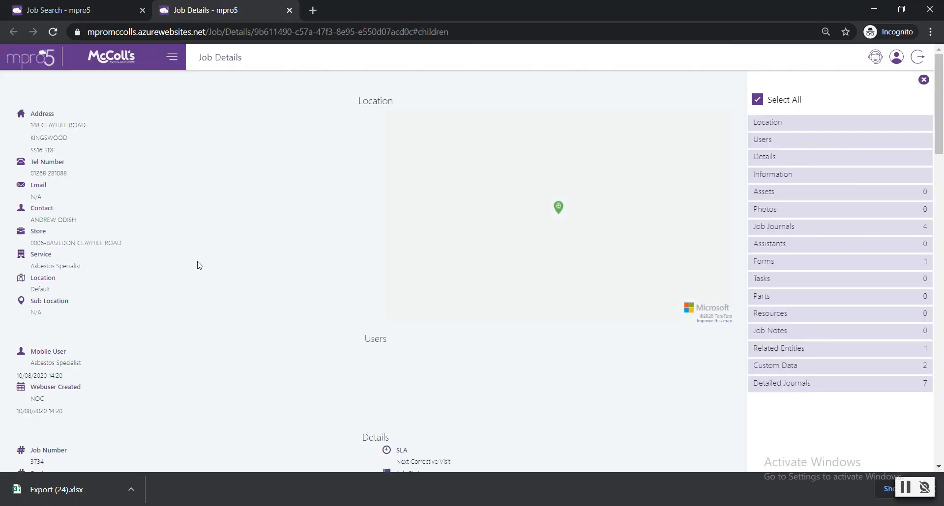
- Examine the job details page, including its details, job journals, forms, resources and job notes sections
{"action": "scroll", "coordinate": [198, 265], "scroll_direction": "down", "scroll_amount": 5}
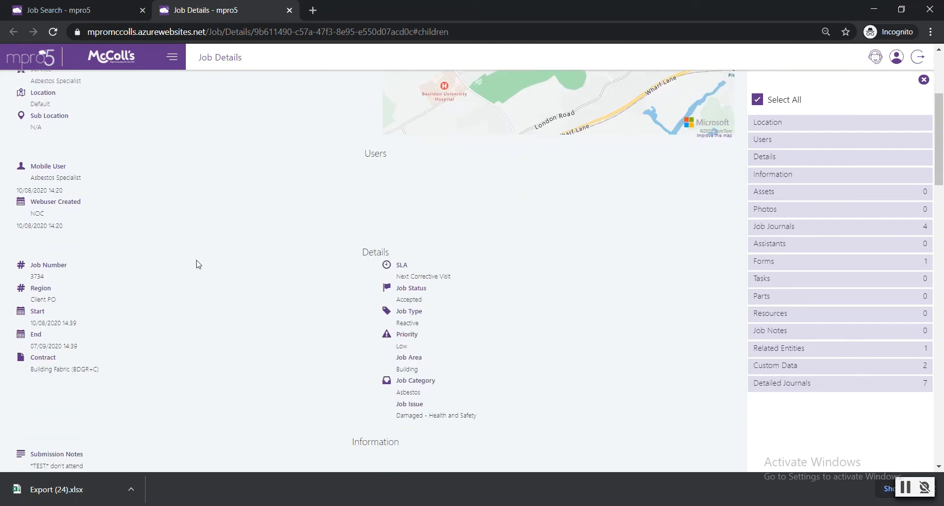
{"action": "scroll", "coordinate": [198, 265], "scroll_direction": "down", "scroll_amount": 2}
{"action": "scroll", "coordinate": [198, 265], "scroll_direction": "down", "scroll_amount": 1}
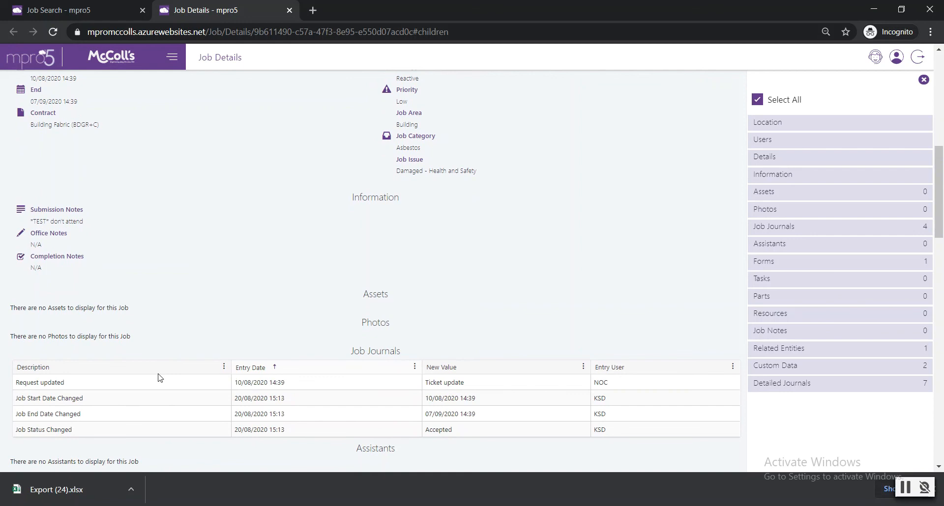
{"action": "left_click_drag", "start_coordinate": [30, 382], "coordinate": [642, 389]}
{"action": "scroll", "coordinate": [382, 280], "scroll_direction": "down", "scroll_amount": 3}
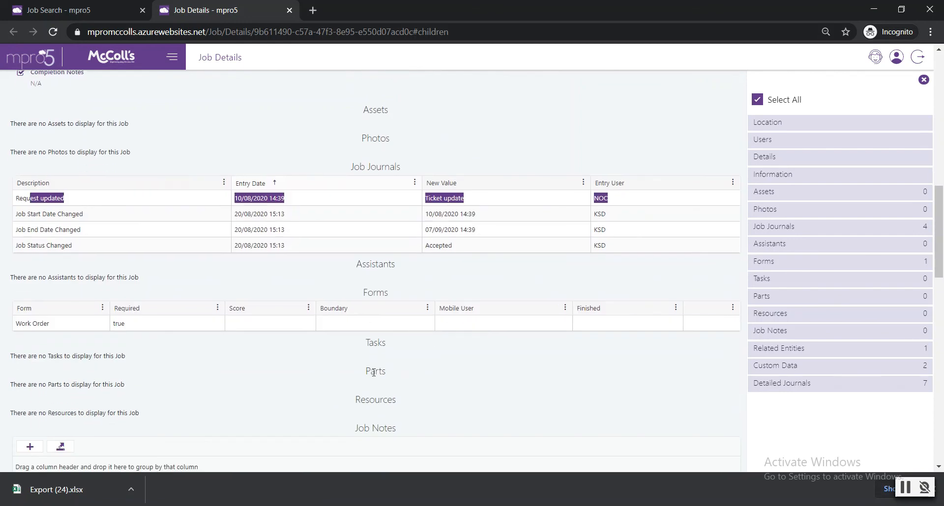
{"action": "left_click", "coordinate": [363, 429]}
{"action": "scroll", "coordinate": [374, 407], "scroll_direction": "down", "scroll_amount": 3}
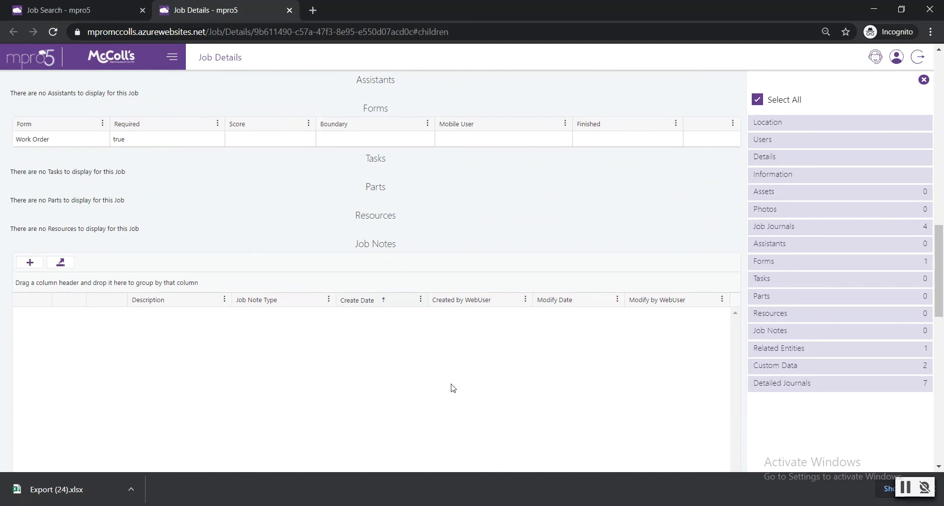
{"action": "scroll", "coordinate": [295, 371], "scroll_direction": "up", "scroll_amount": 8}
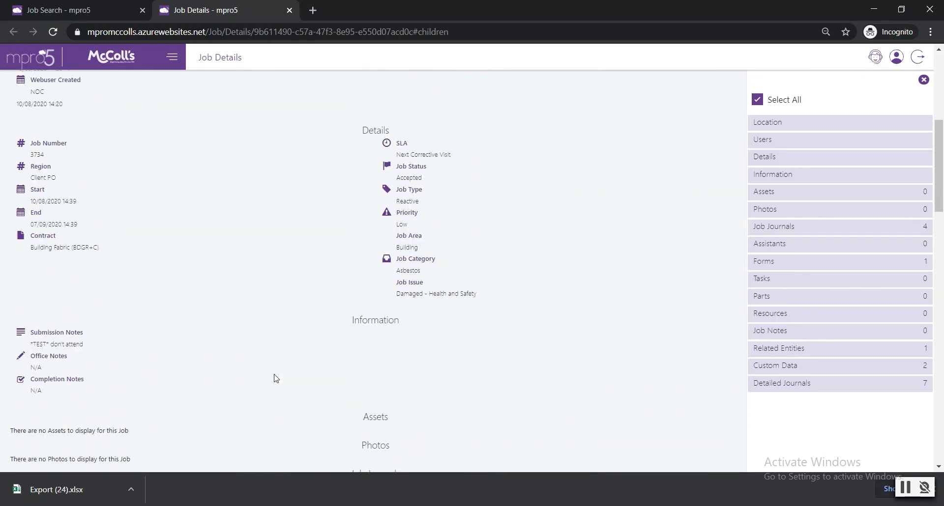
- Check the completion notes in the job's information section and return to the start of the details page
{"action": "triple_click", "coordinate": [34, 386]}
{"action": "left_click", "coordinate": [38, 381]}
{"action": "left_click_drag", "start_coordinate": [34, 380], "coordinate": [53, 393]}
{"action": "left_click", "coordinate": [46, 394]}
{"action": "left_click_drag", "start_coordinate": [43, 392], "coordinate": [28, 382]}
{"action": "left_click", "coordinate": [47, 393]}
{"action": "left_click", "coordinate": [48, 394]}
{"action": "left_click_drag", "start_coordinate": [48, 393], "coordinate": [32, 379]}
{"action": "scroll", "coordinate": [441, 289], "scroll_direction": "up", "scroll_amount": 6}
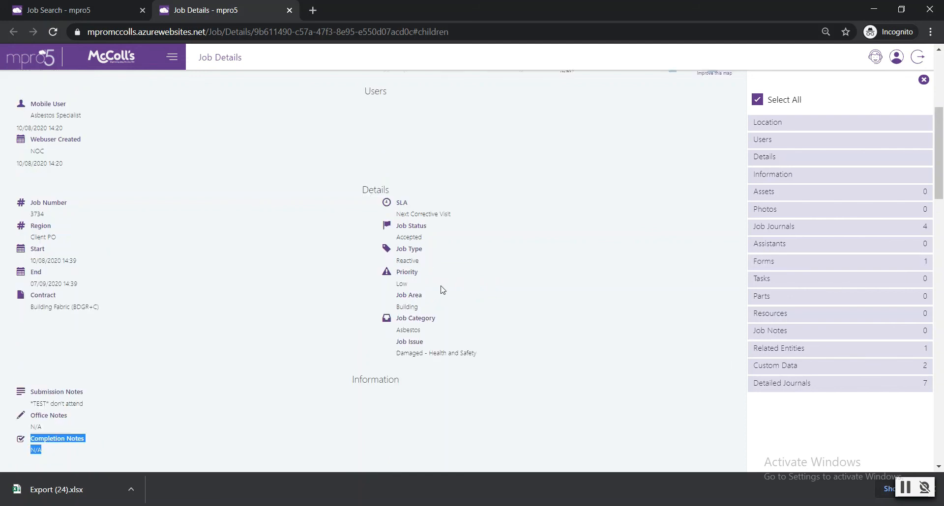
{"action": "scroll", "coordinate": [392, 262], "scroll_direction": "up", "scroll_amount": 3}
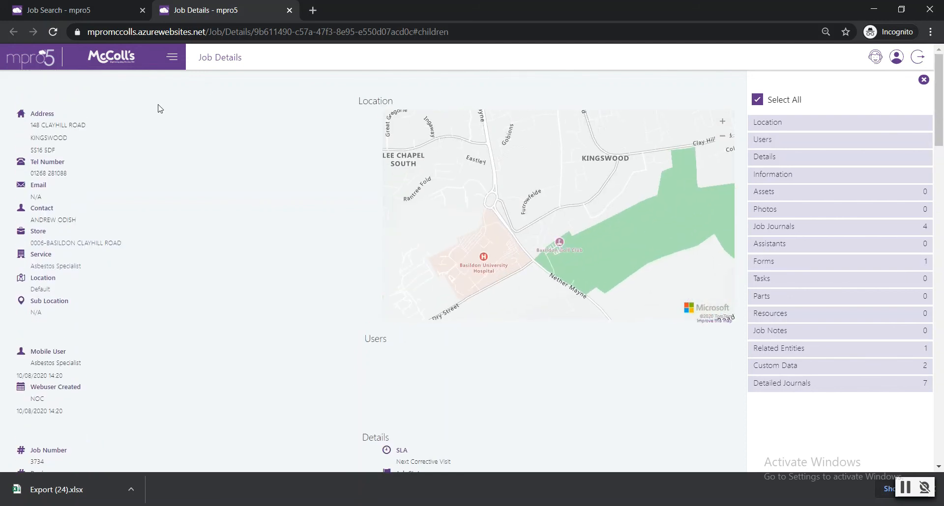
- Show only the Details, Information, Job Journals and Job Notes sections, and collapse the section list
{"action": "left_click", "coordinate": [757, 101]}
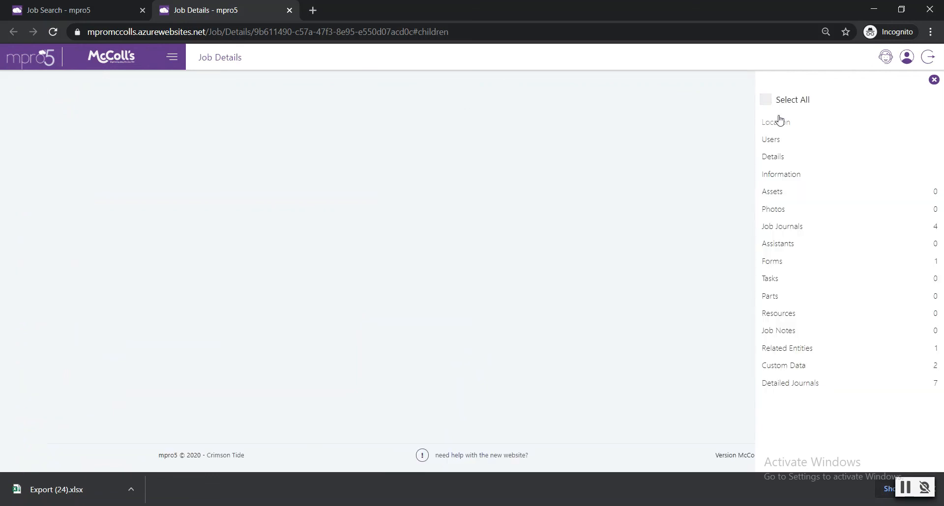
{"action": "left_click", "coordinate": [806, 178]}
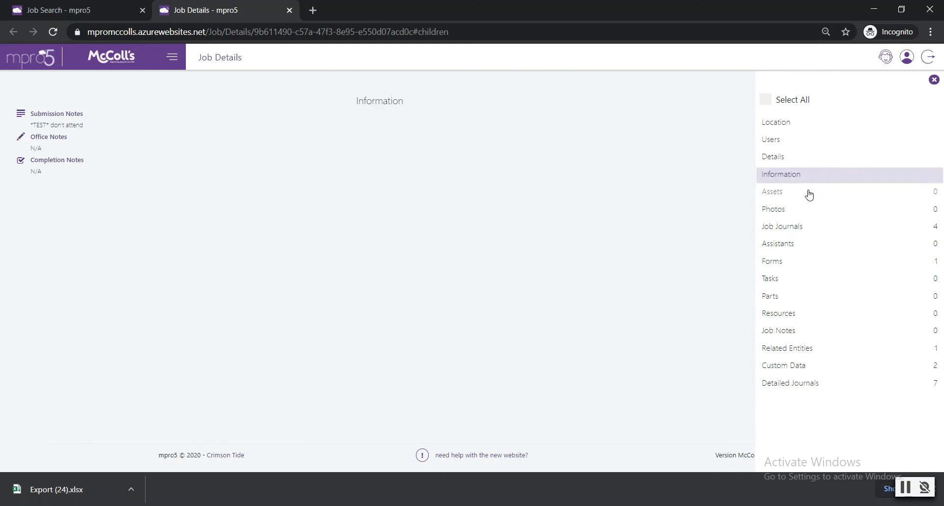
{"action": "left_click", "coordinate": [806, 228]}
{"action": "left_click", "coordinate": [803, 334]}
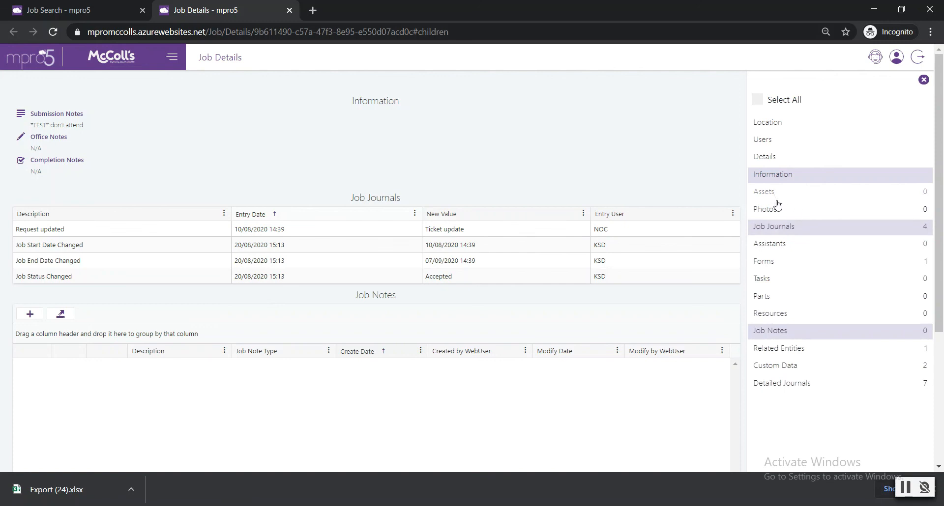
{"action": "left_click", "coordinate": [773, 158]}
{"action": "scroll", "coordinate": [137, 252], "scroll_direction": "down", "scroll_amount": 8}
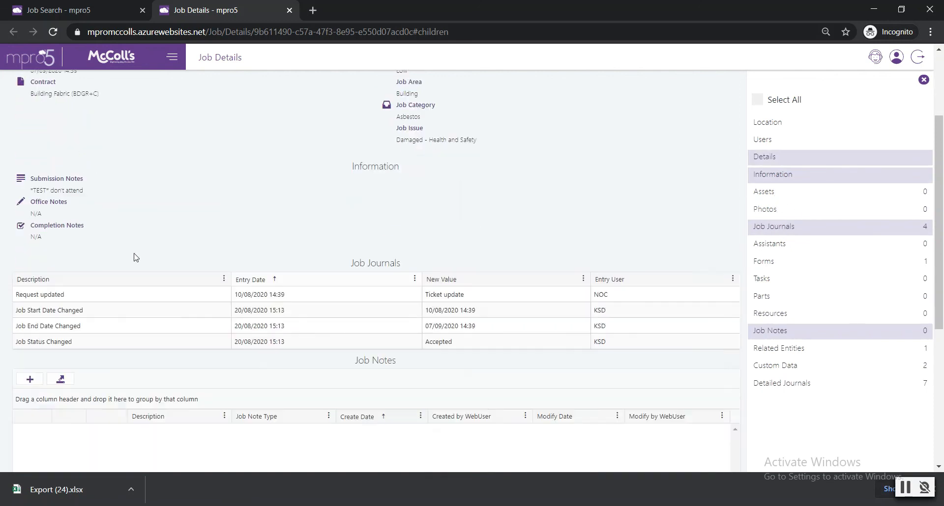
{"action": "scroll", "coordinate": [137, 252], "scroll_direction": "up", "scroll_amount": 6}
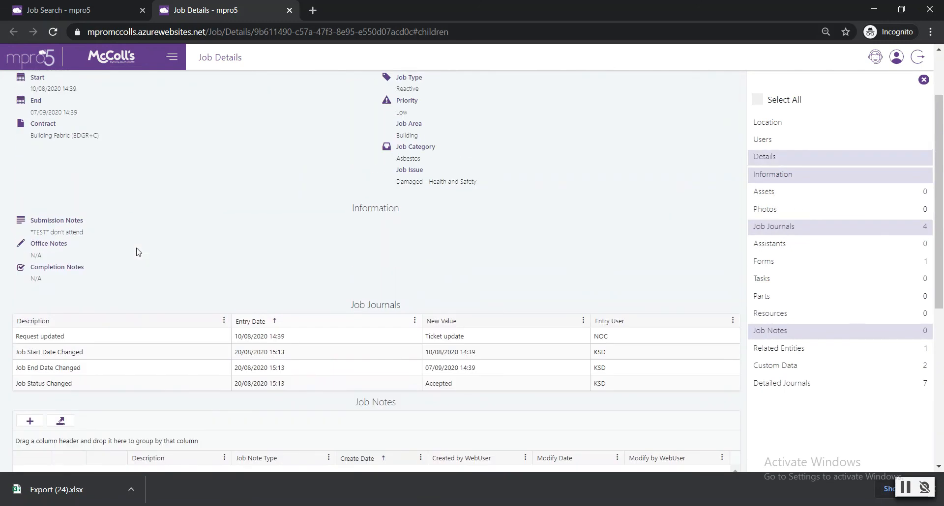
{"action": "scroll", "coordinate": [175, 258], "scroll_direction": "up", "scroll_amount": 2}
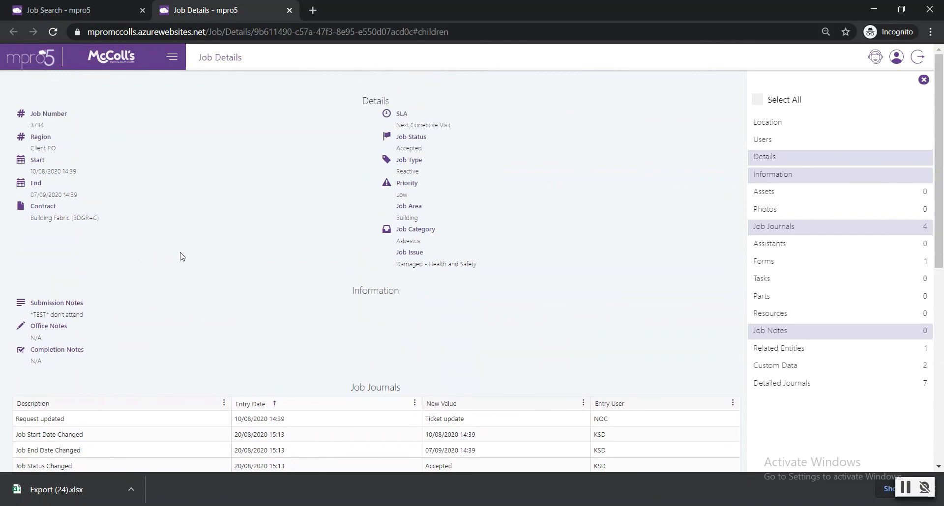
{"action": "left_click", "coordinate": [923, 79]}
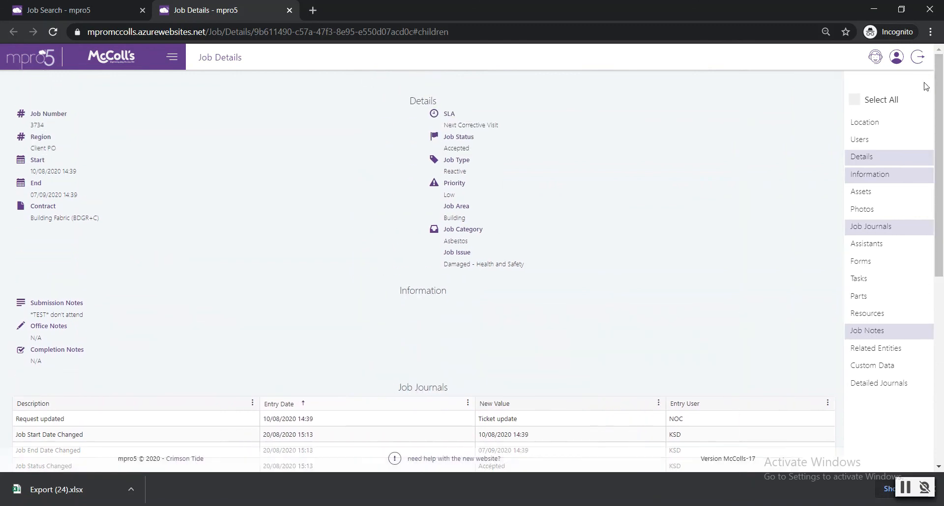
- Return to the job search and open the notes of the first reactive job
{"action": "left_click", "coordinate": [88, 11]}
{"action": "scroll", "coordinate": [389, 268], "scroll_direction": "down", "scroll_amount": 1}
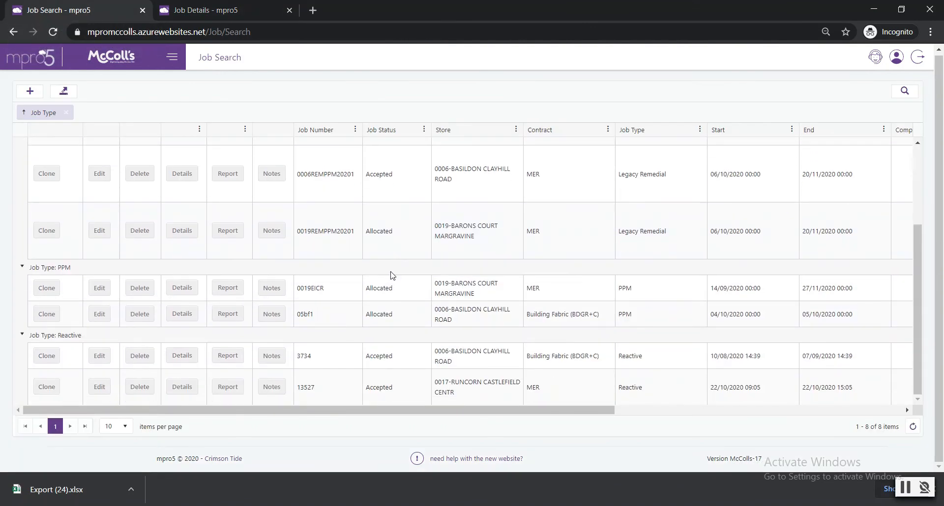
{"action": "left_click", "coordinate": [282, 361]}
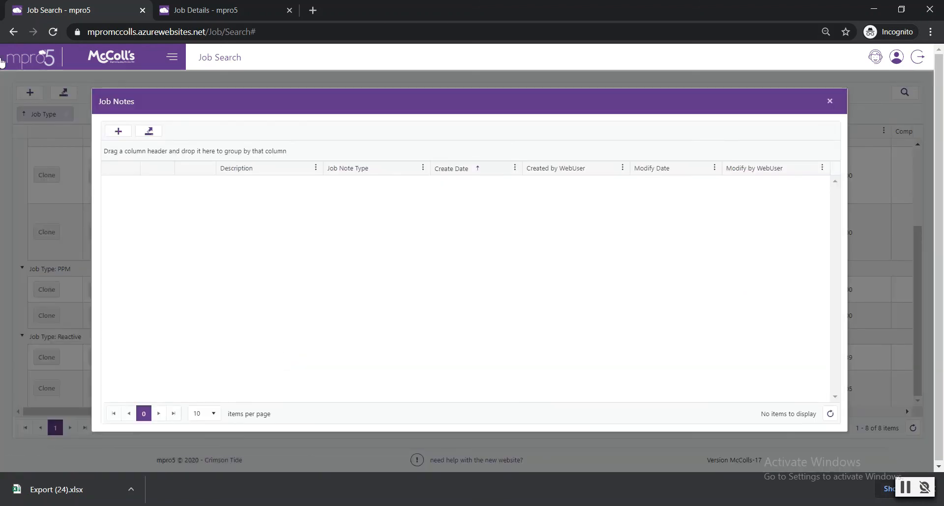
- Start a new job note with the description "Parts arrived" and the job note type Job Update
{"action": "left_click", "coordinate": [120, 132]}
{"action": "left_click", "coordinate": [293, 204]}
{"action": "type", "text": "Parts arrived"}
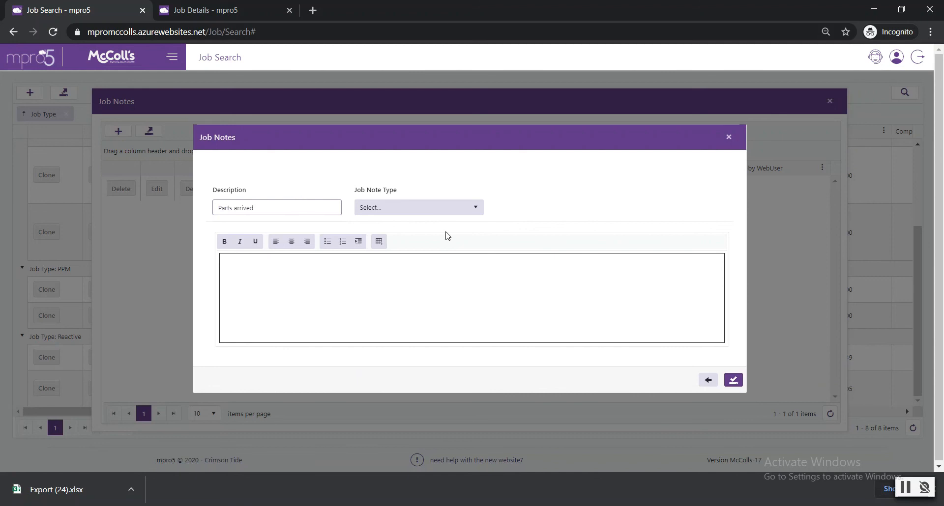
{"action": "left_click", "coordinate": [419, 209]}
{"action": "left_click", "coordinate": [379, 260]}
- Enter the note text "Part in stock will attend on the 25th", then close the note and the job notes without saving
{"action": "left_click", "coordinate": [310, 268]}
{"action": "type", "text": "Part in st"}
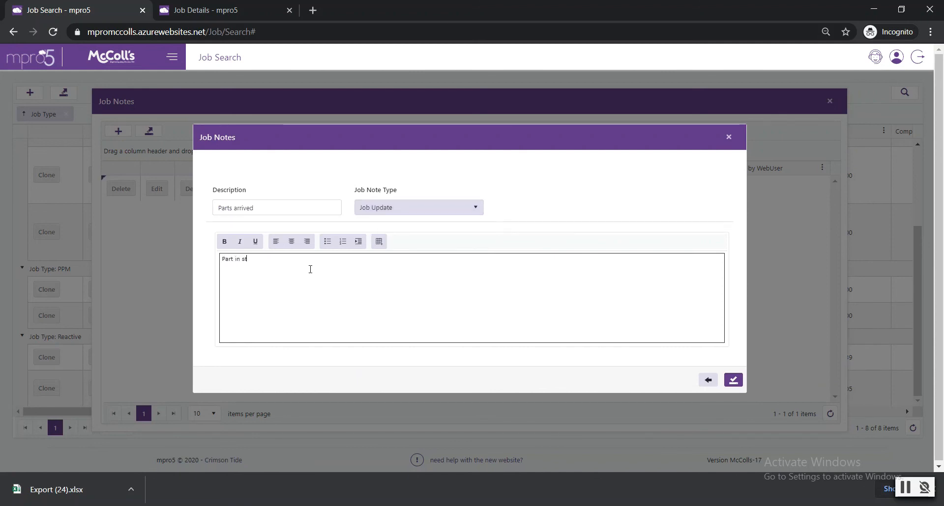
{"action": "type", "text": "ock will"}
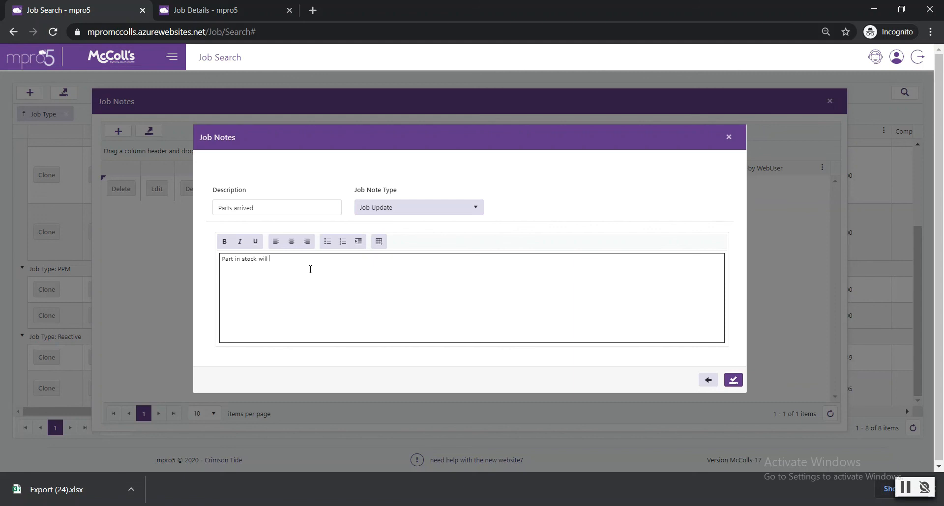
{"action": "type", "text": " attend on the 25th"}
{"action": "left_click", "coordinate": [728, 137]}
{"action": "left_click", "coordinate": [829, 101]}
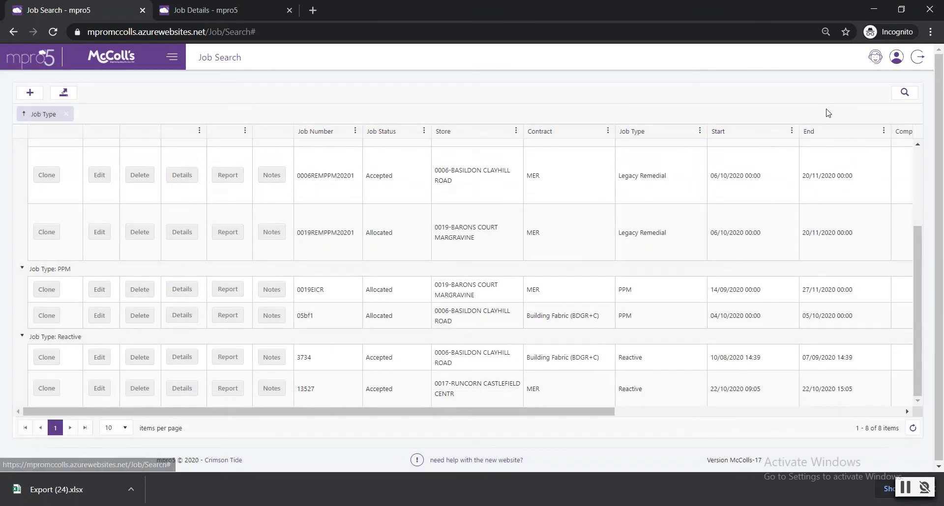